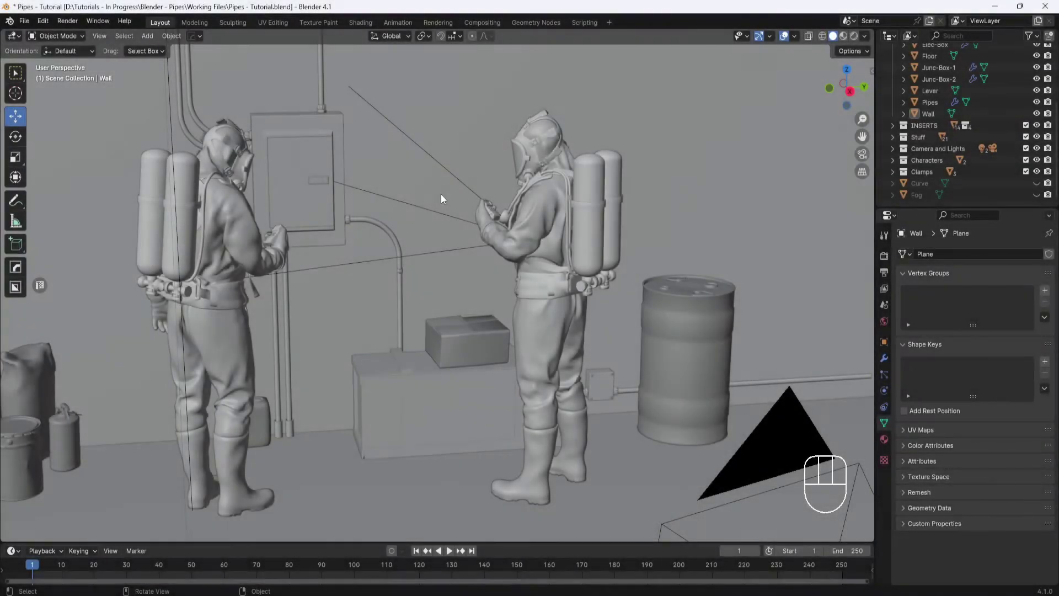
- Hide the Characters, Clamps, Stuff, Wall and Floor collections to isolate the boxes and pipes
middle_drag(441, 194, 457, 215)
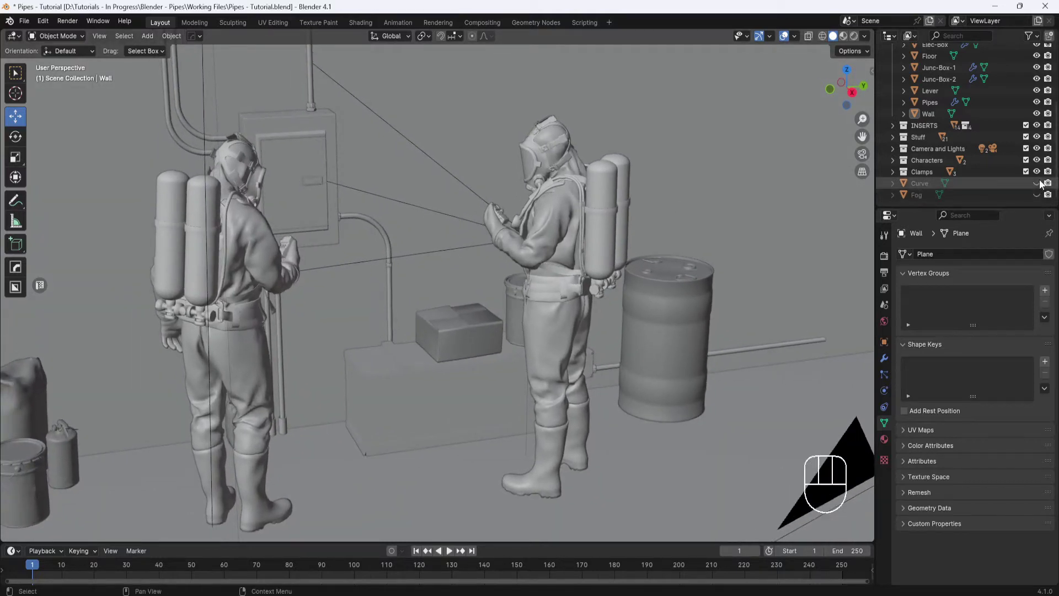
drag(1037, 172, 1039, 114)
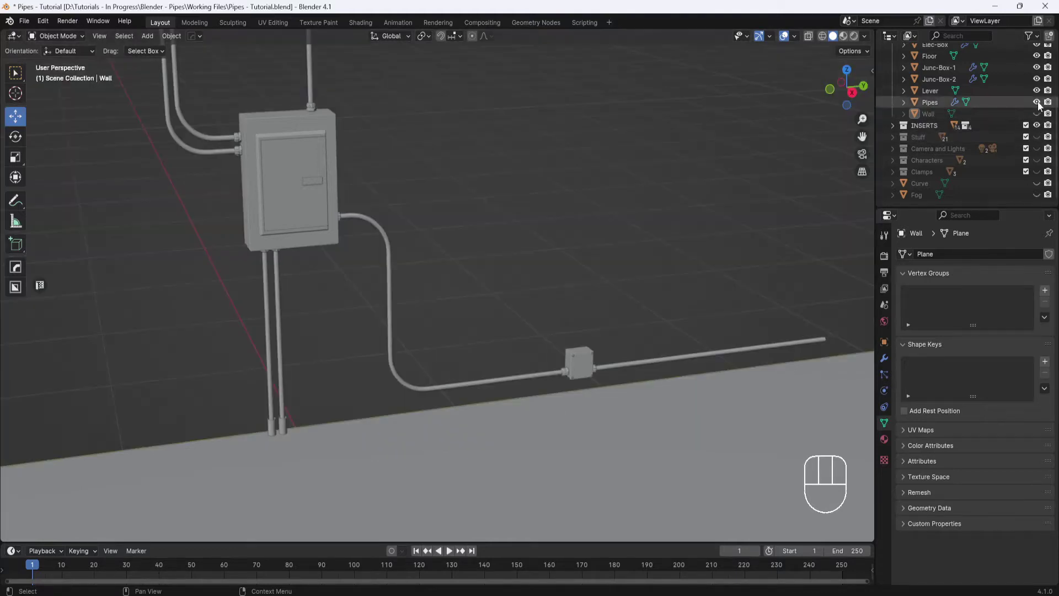
click(1037, 114)
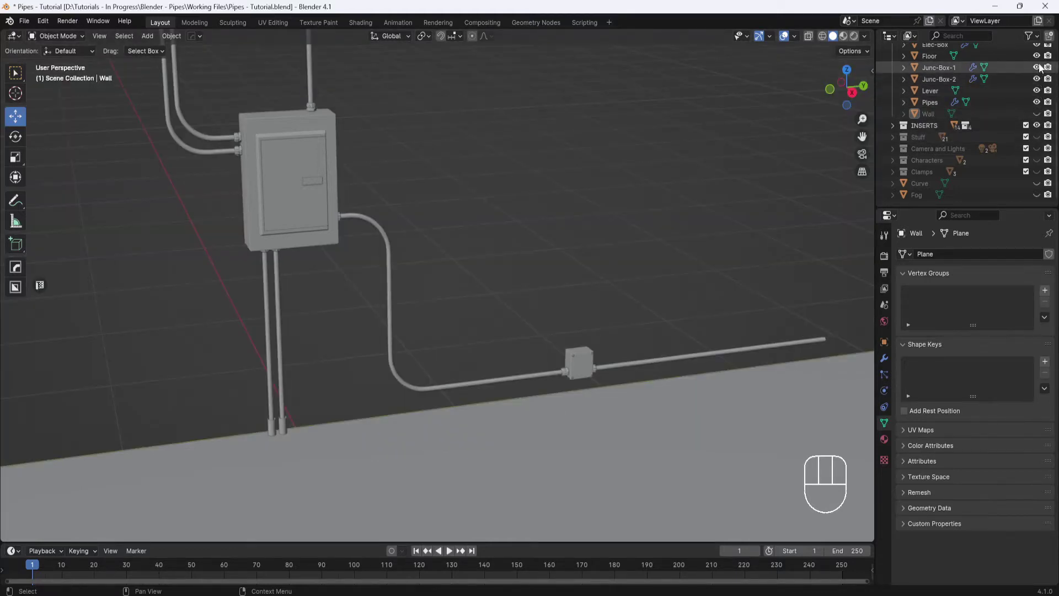
click(1037, 56)
middle_drag(728, 206, 648, 269)
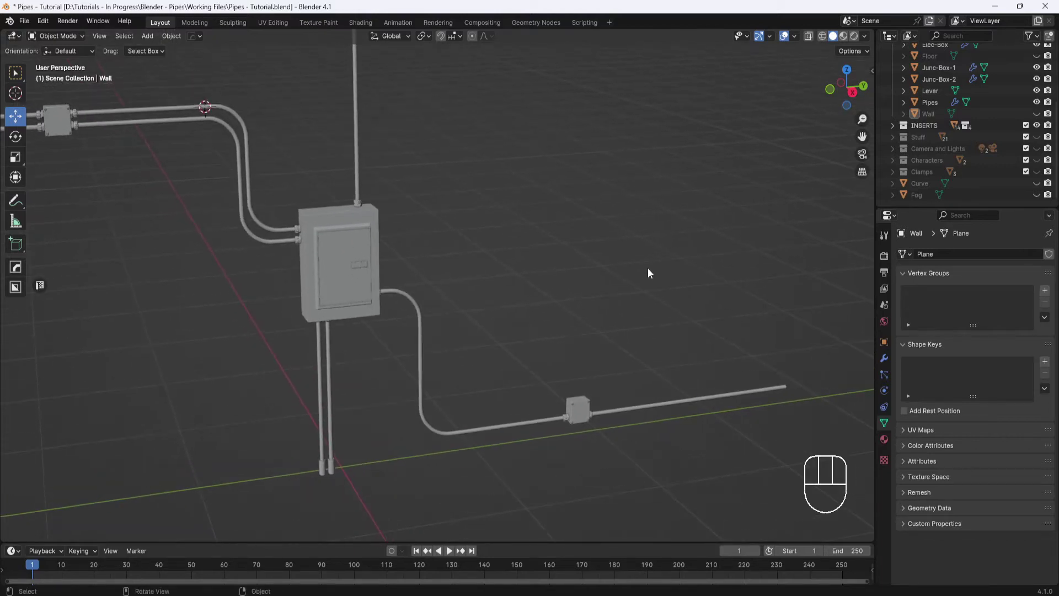
- Add a new mesh plane to the scene
key(shift+a)
mouse_move(631, 260)
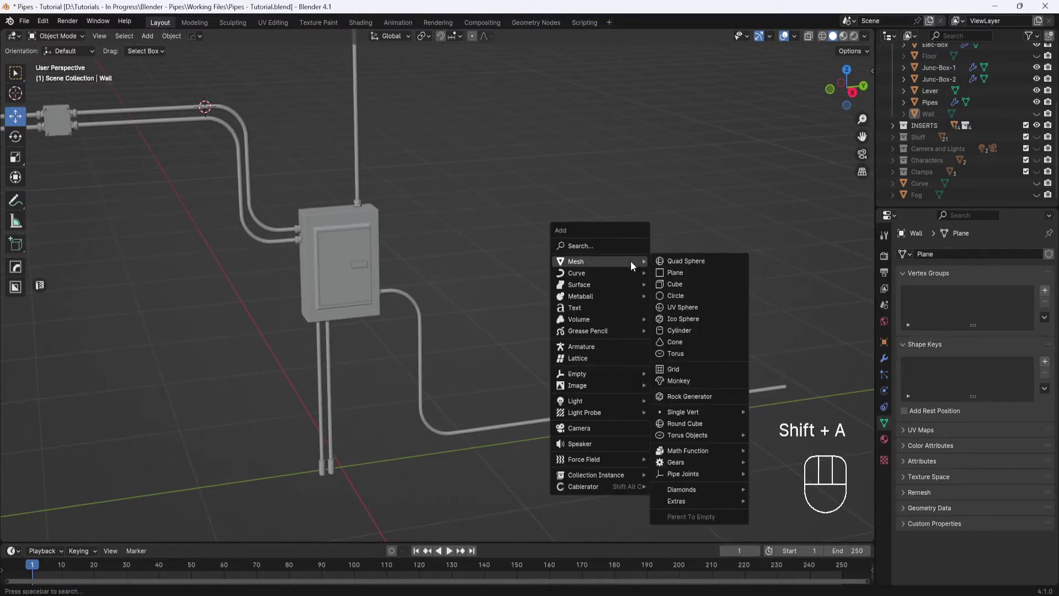
click(679, 274)
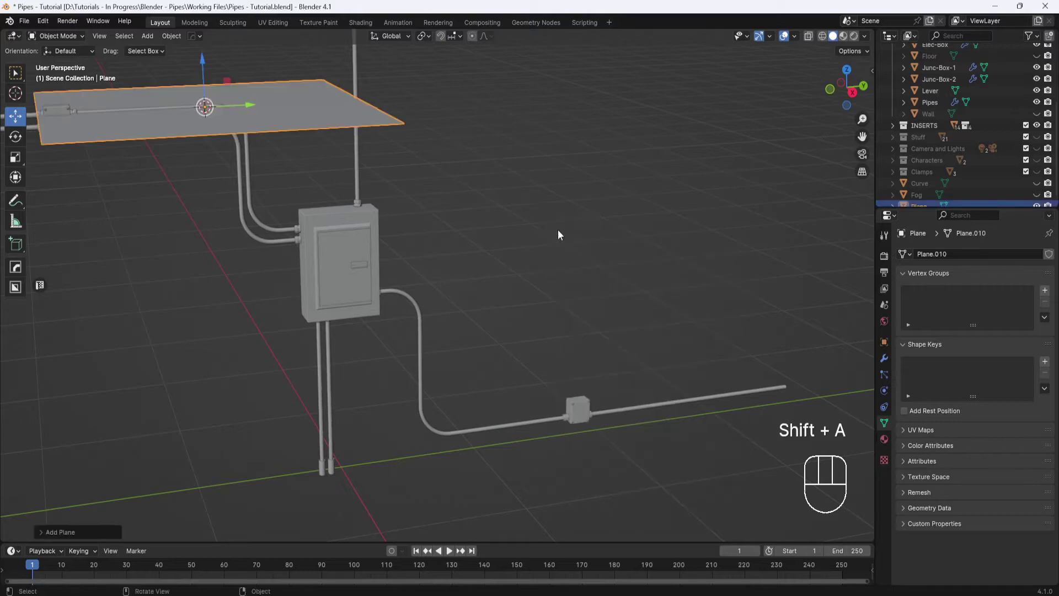
shift+middle_drag(518, 216, 552, 241)
- Rotate the plane in snapped steps so it stands upright like a wall
click(15, 136)
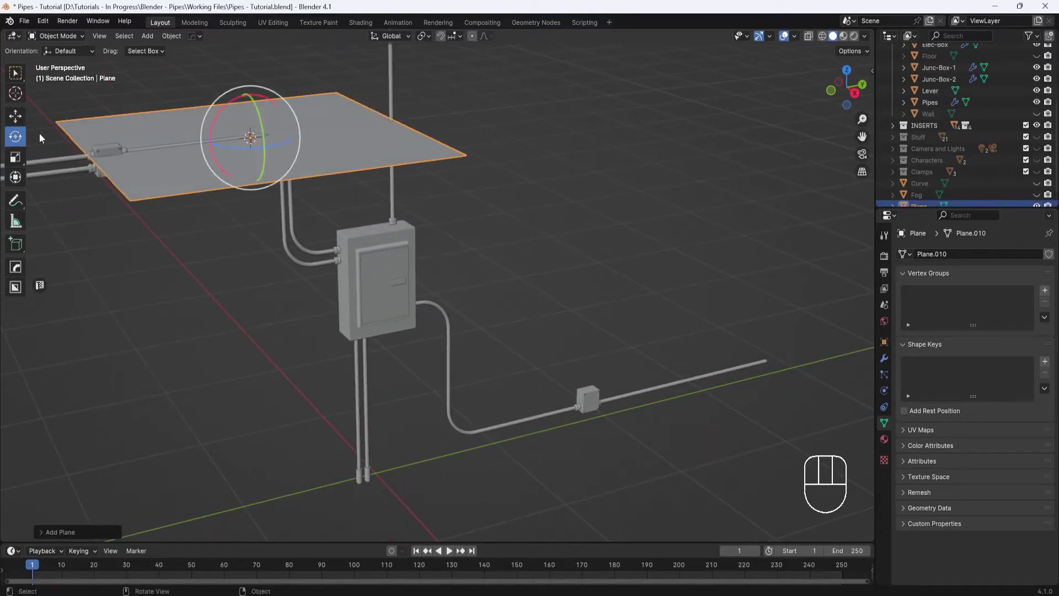
ctrl+drag(259, 119, 268, 145)
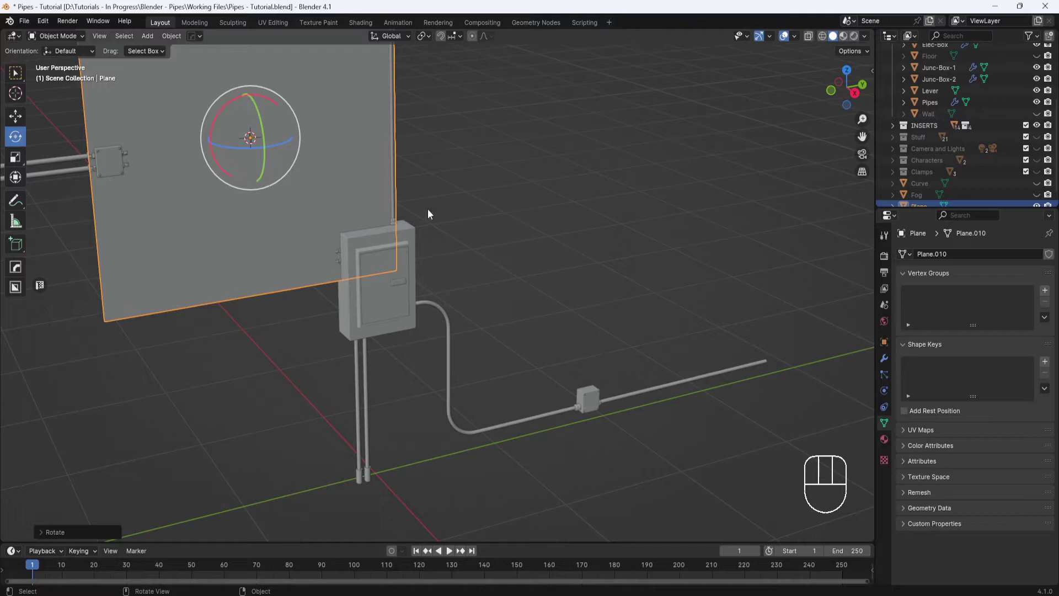
shift+middle_drag(470, 237, 524, 267)
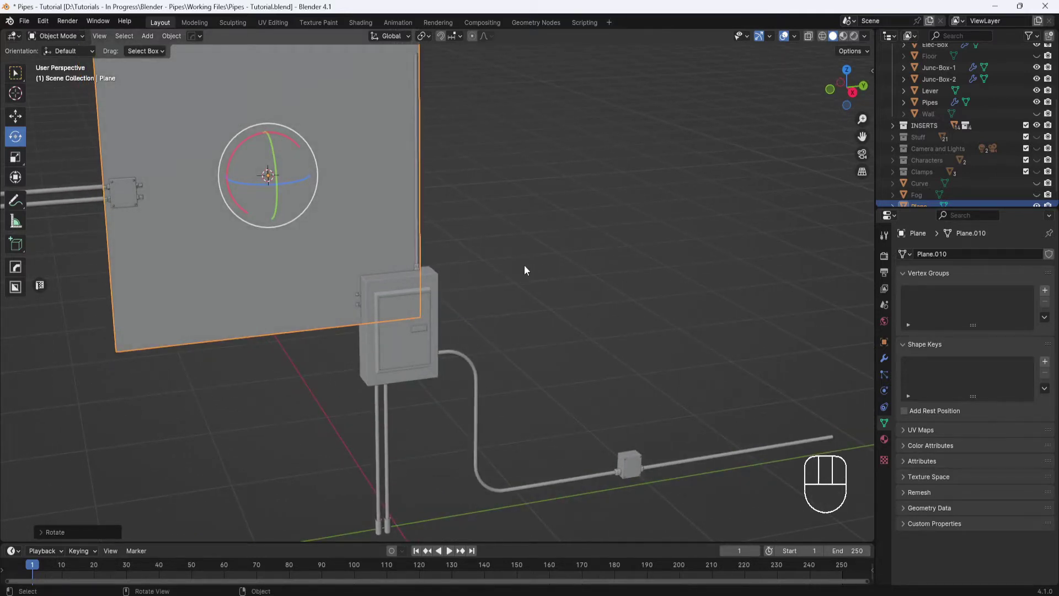
- In Right Orthographic view, move the plane behind the electrical box, spanning to the junction box
key(KP_3)
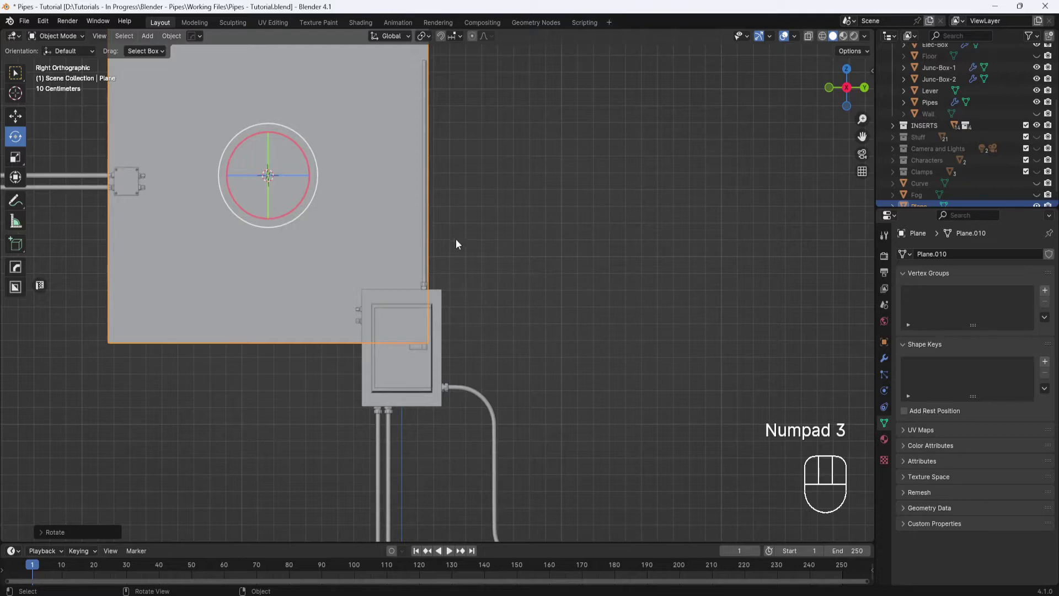
click(15, 115)
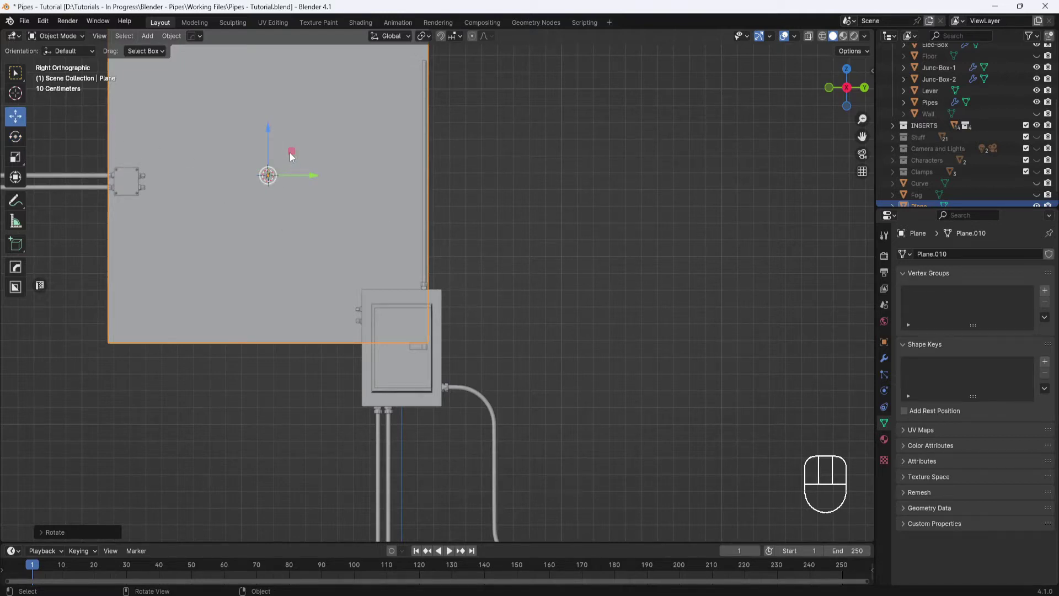
drag(291, 151, 475, 330)
shift+middle_drag(638, 362, 577, 230)
drag(413, 187, 517, 304)
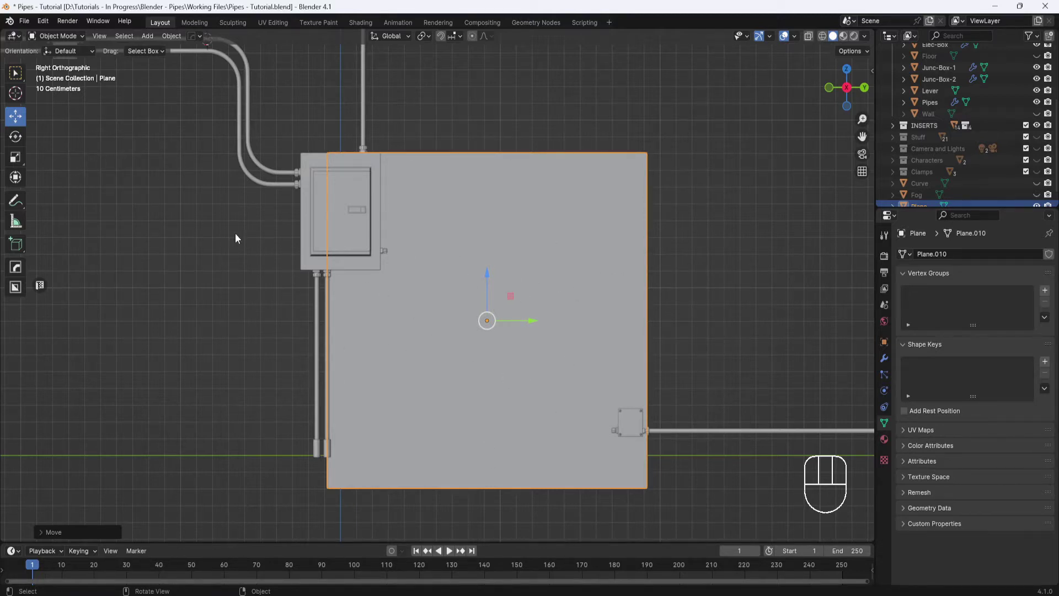
- In Edge mode, add horizontal loop cuts at the outlet and junction box heights plus a vertical centre cut
key(Tab)
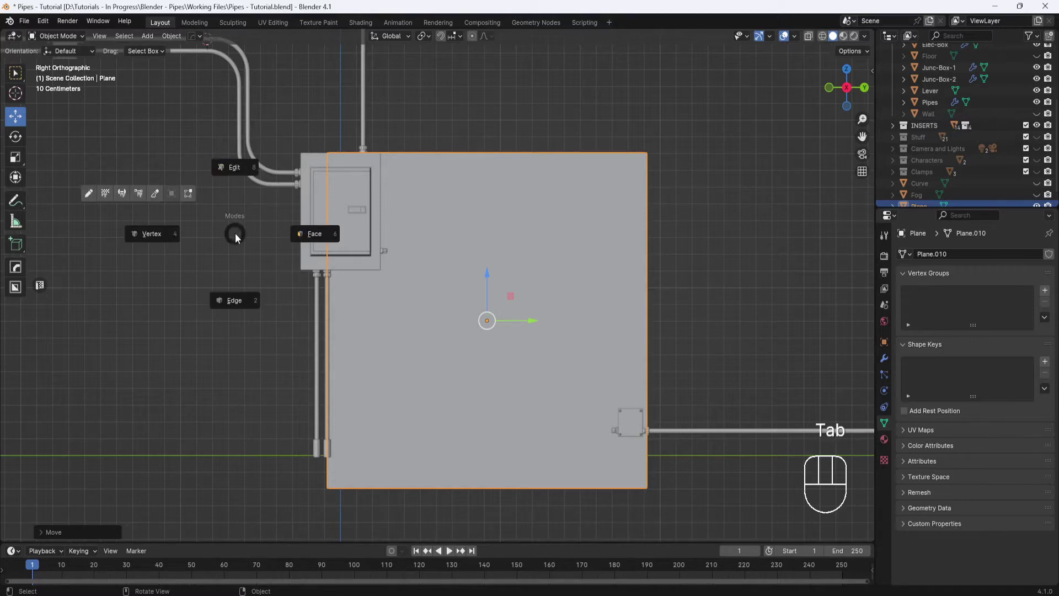
click(235, 301)
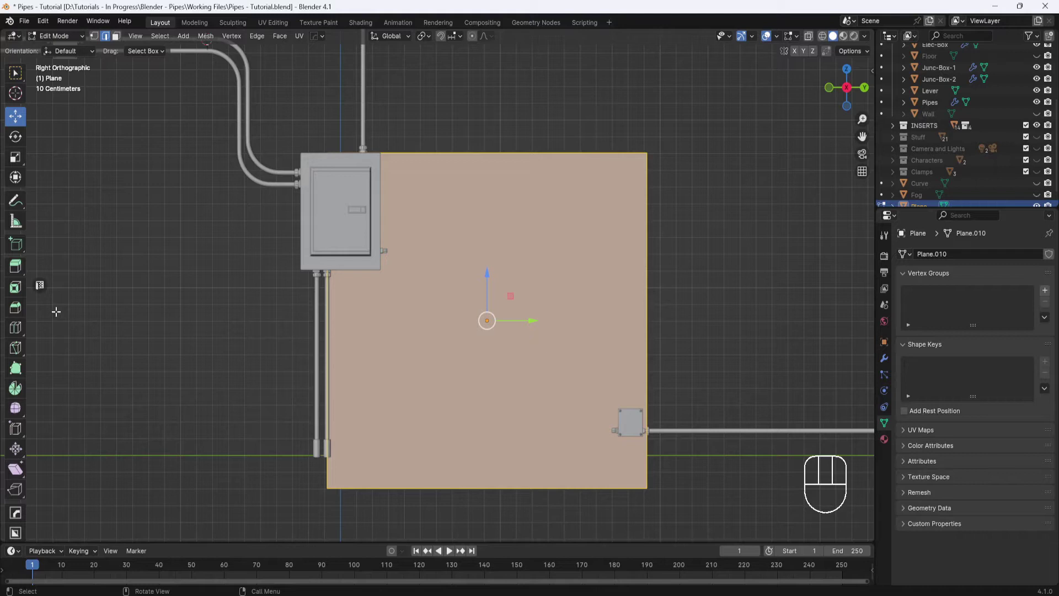
click(15, 327)
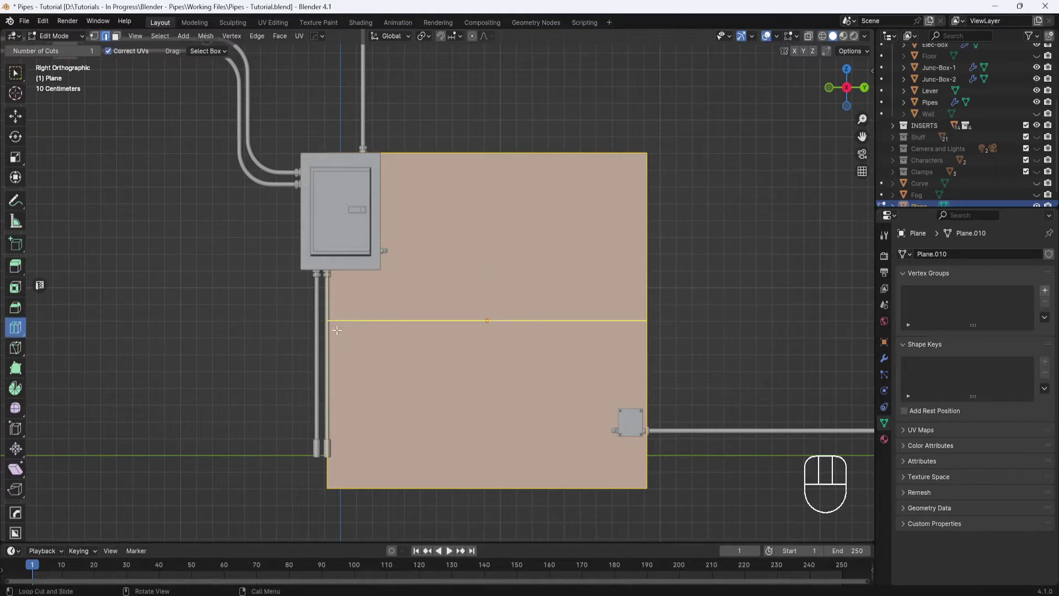
drag(335, 322, 340, 249)
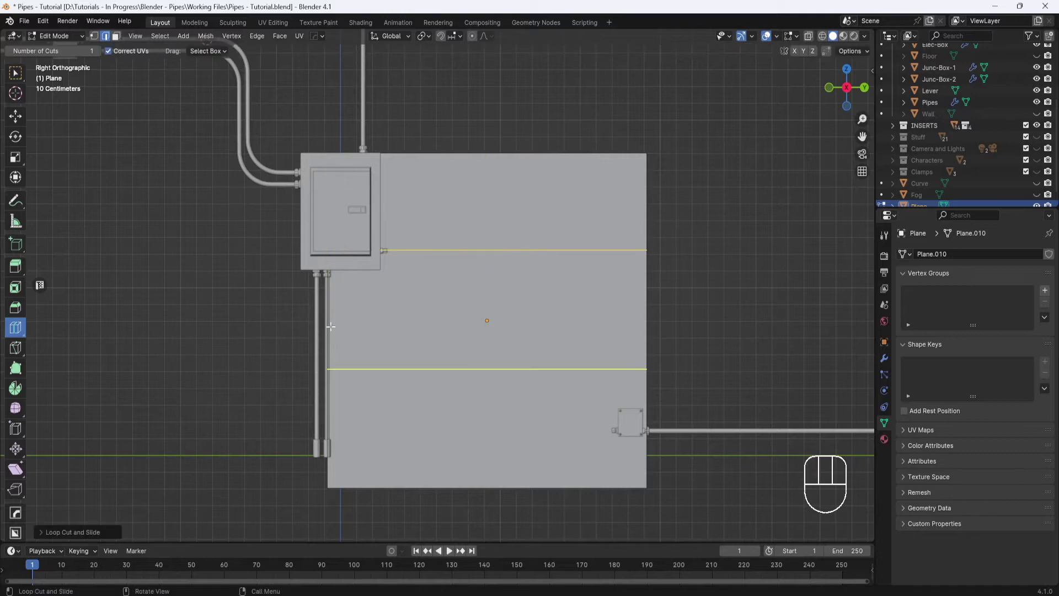
drag(328, 334, 337, 398)
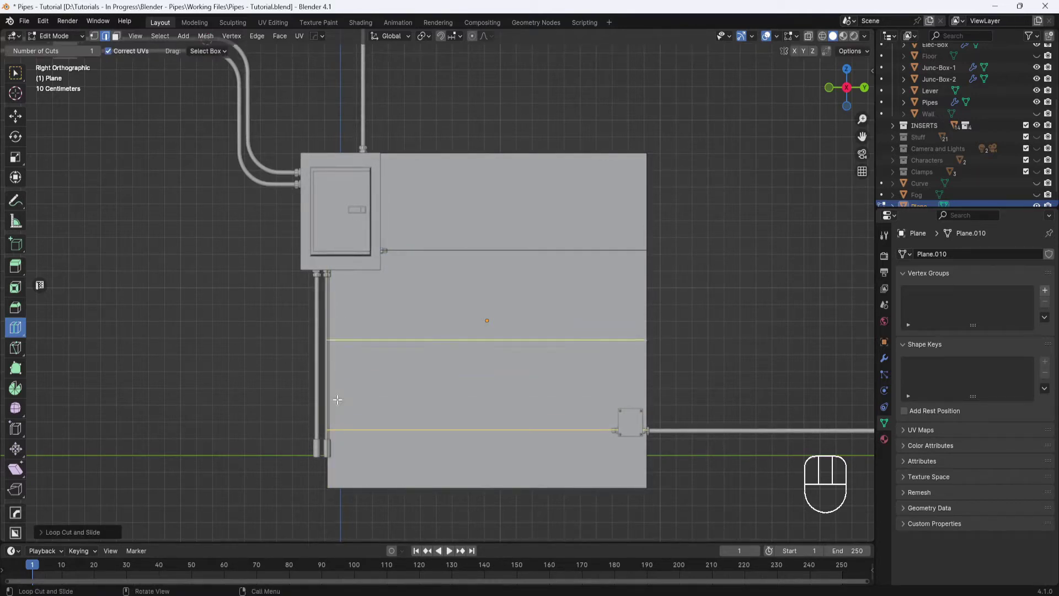
click(493, 250)
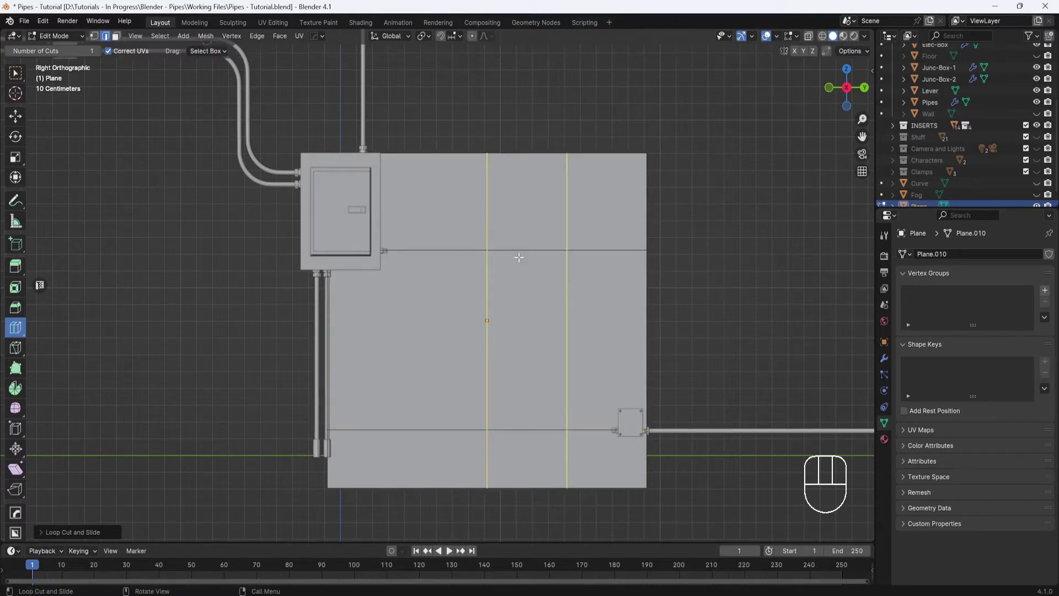
- Select the three edges forming the stepped path from the outlet to the junction box
click(16, 117)
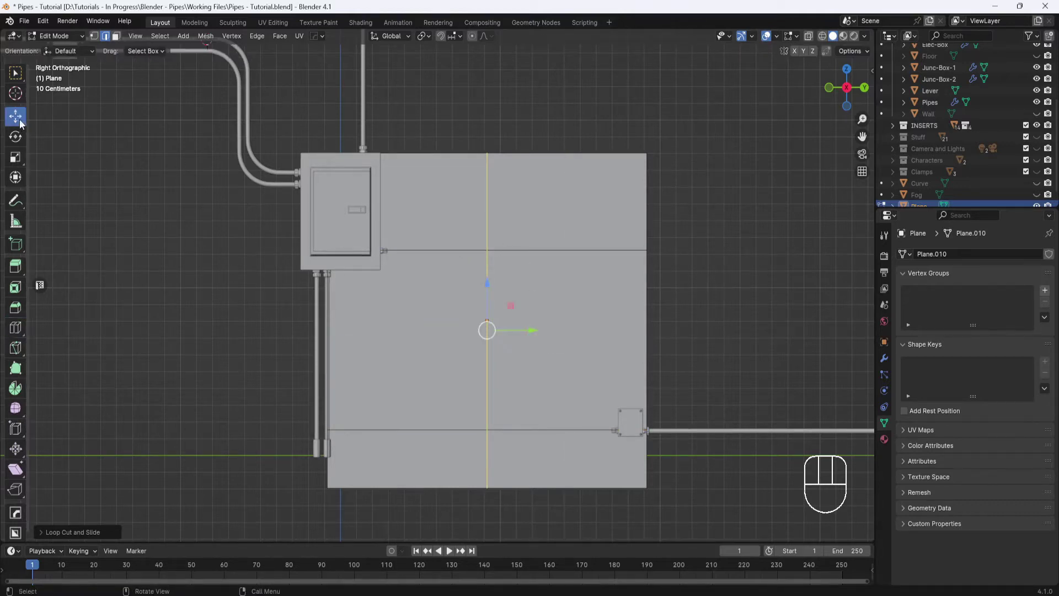
click(462, 249)
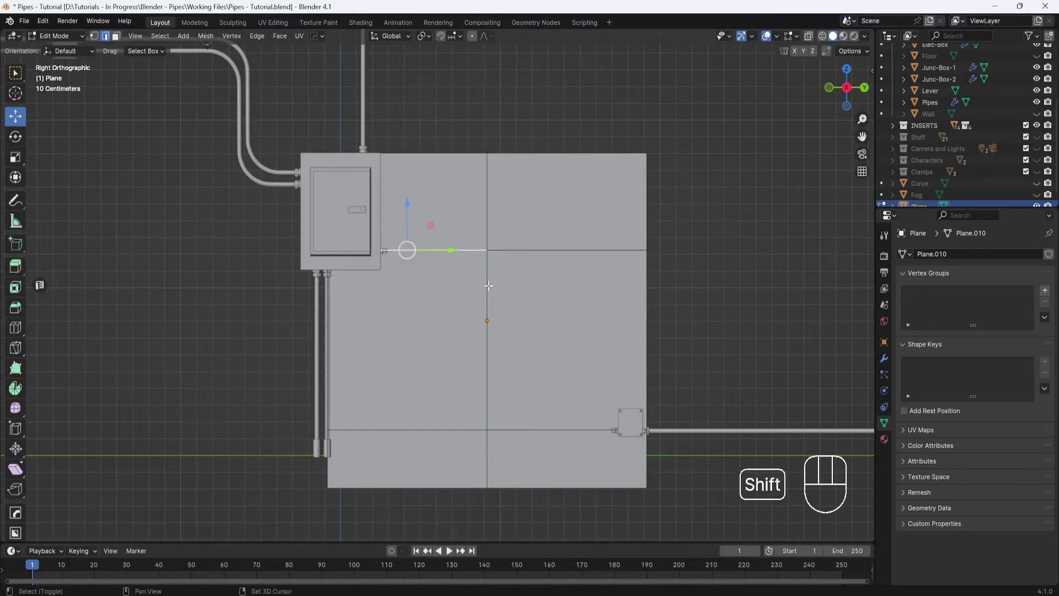
shift+click(487, 286)
shift+click(545, 430)
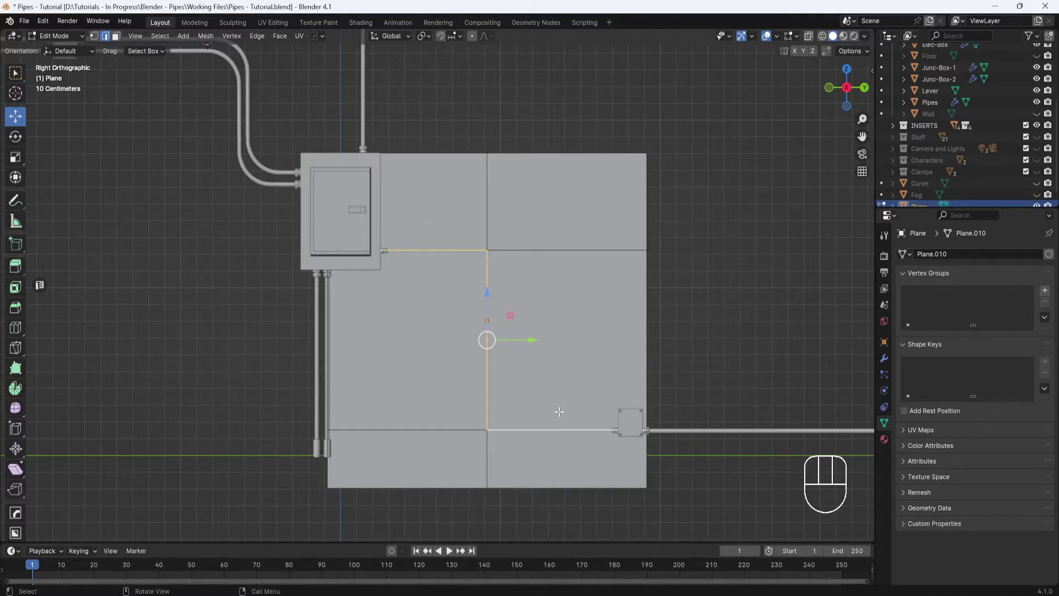
- Duplicate the three edges in place and separate them into a new object
key(shift+d)
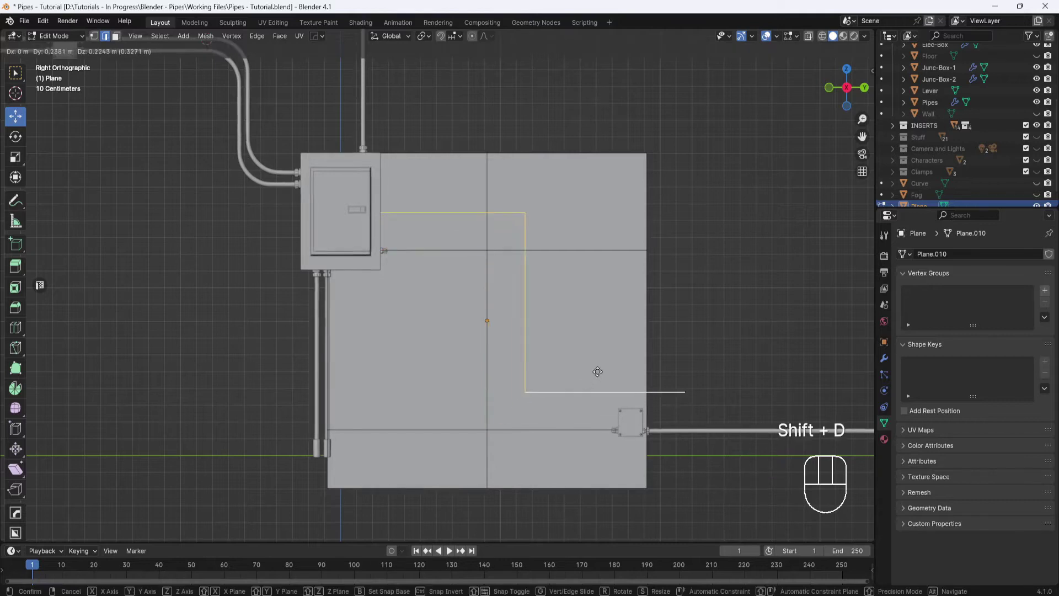
right_click(630, 363)
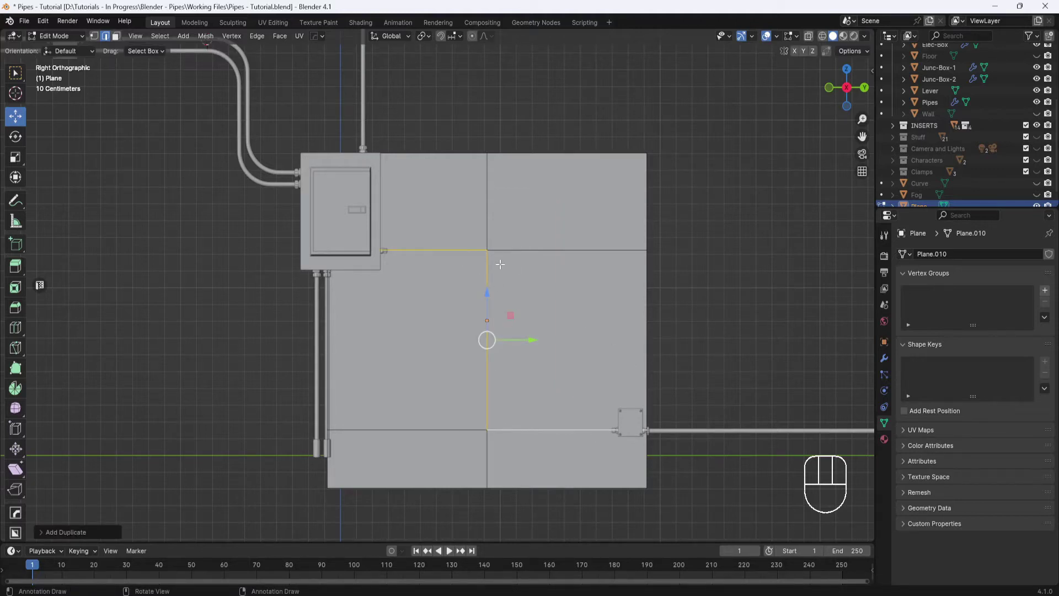
key(p)
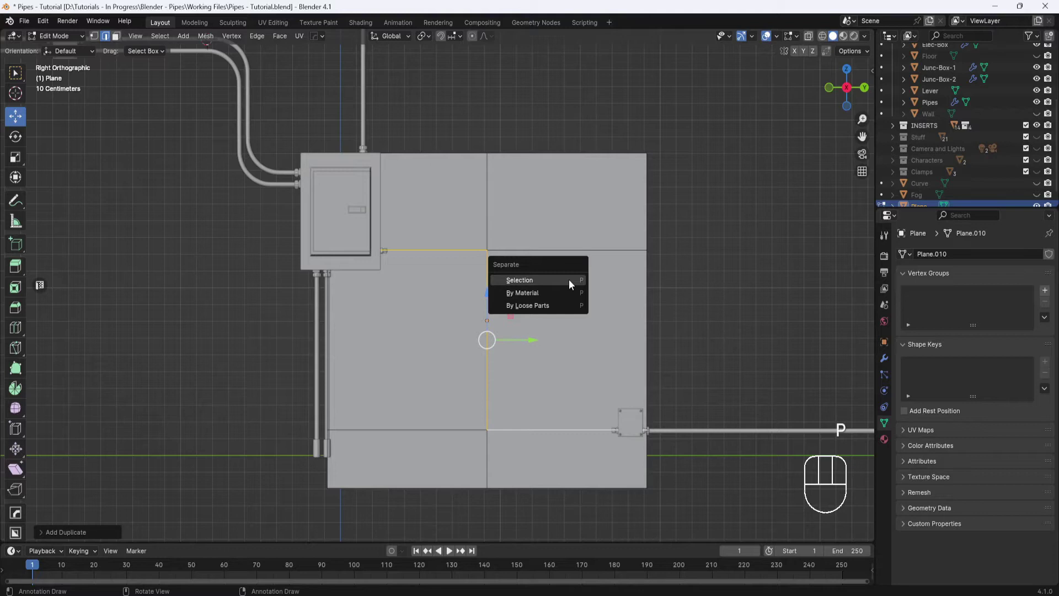
click(546, 279)
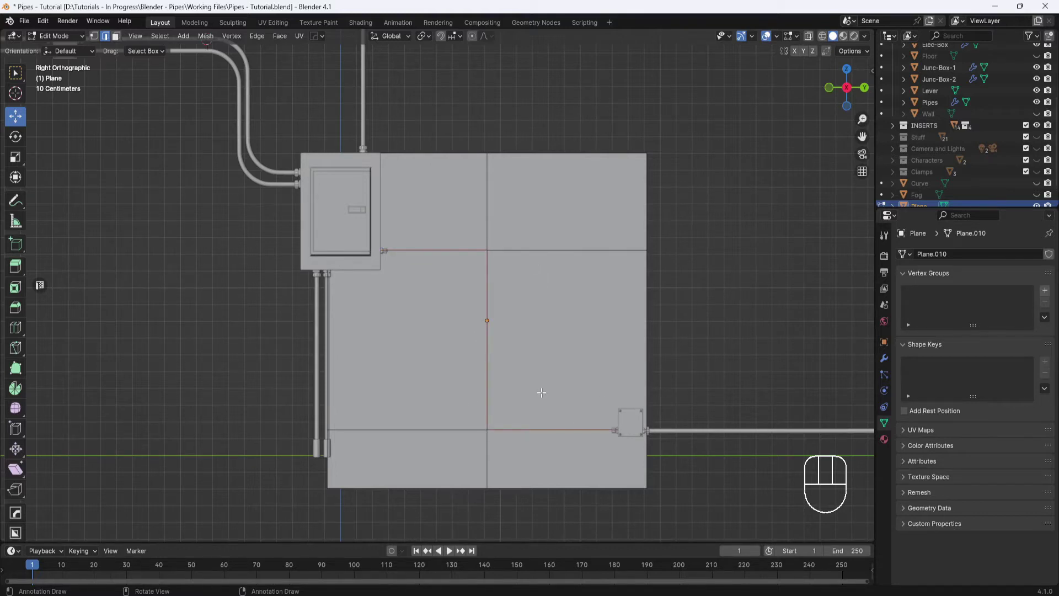
- Return to Object Mode and delete the large plane
key(Tab)
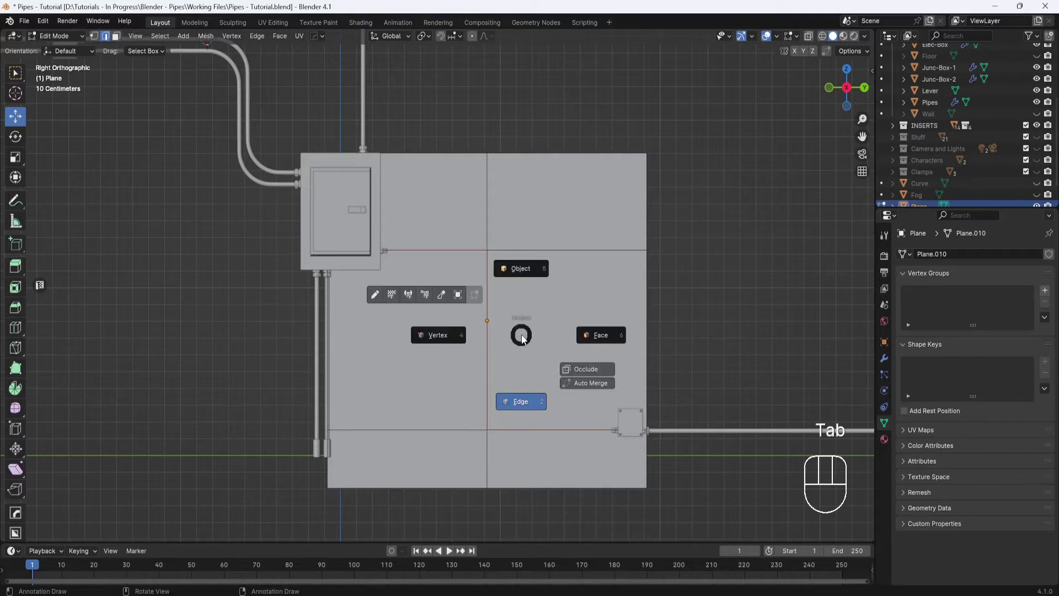
click(523, 270)
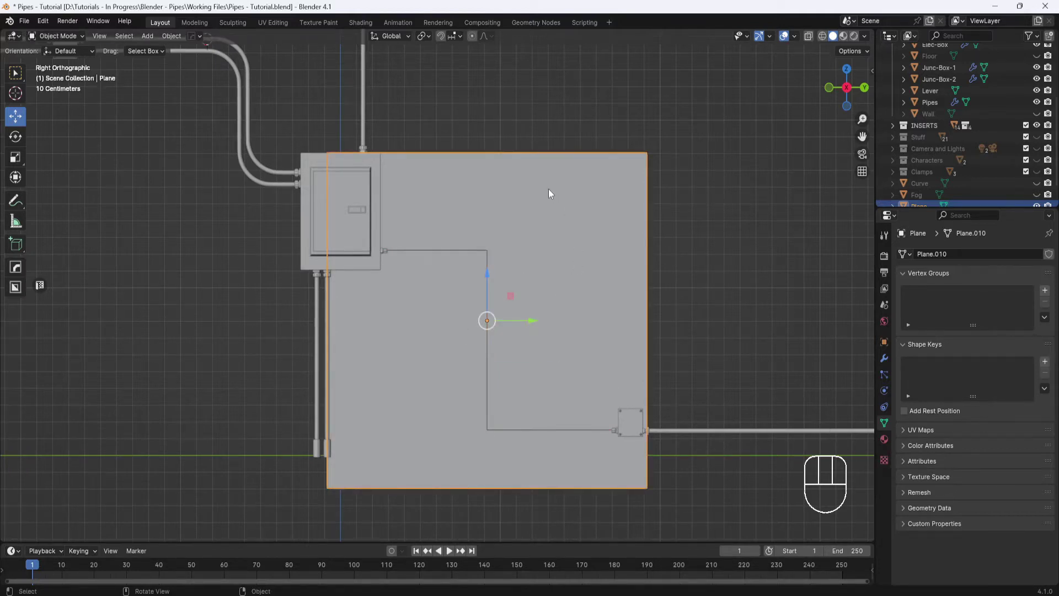
key(Delete)
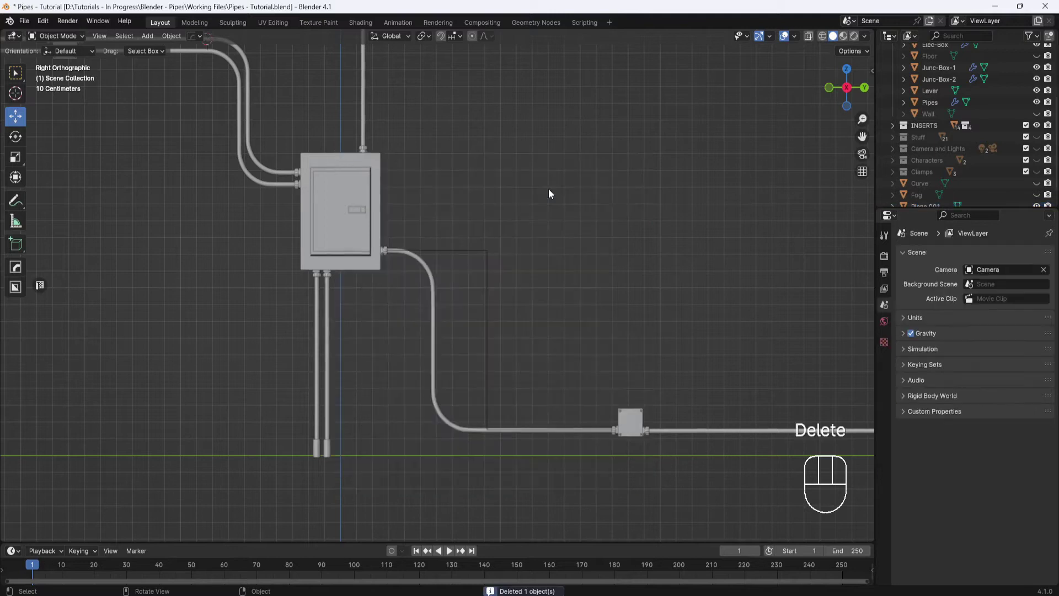
- Delete the old curved Conduit.006 and select the thin Plane.001 path
click(488, 260)
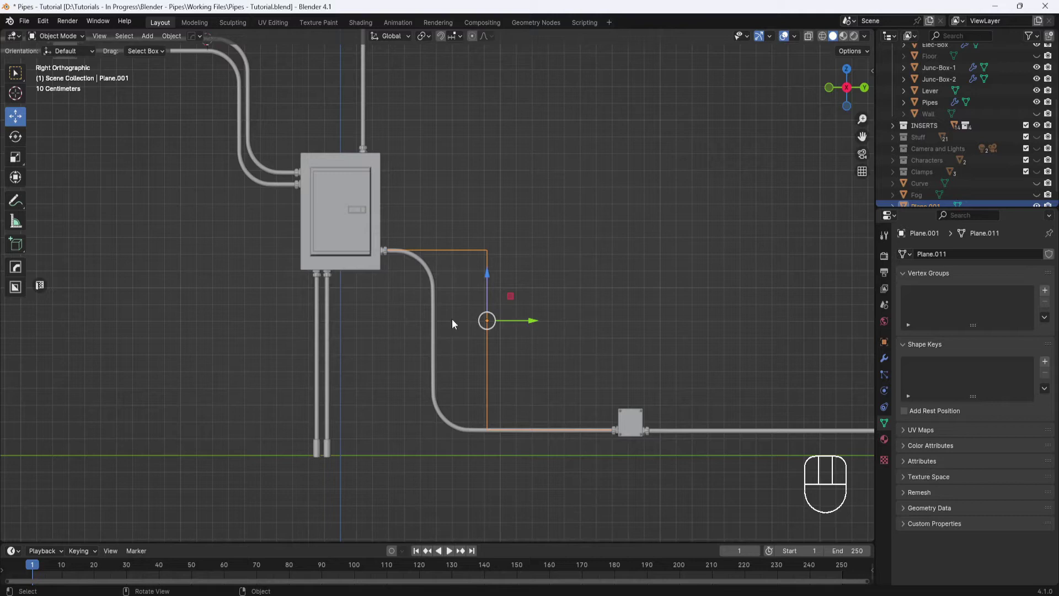
click(433, 294)
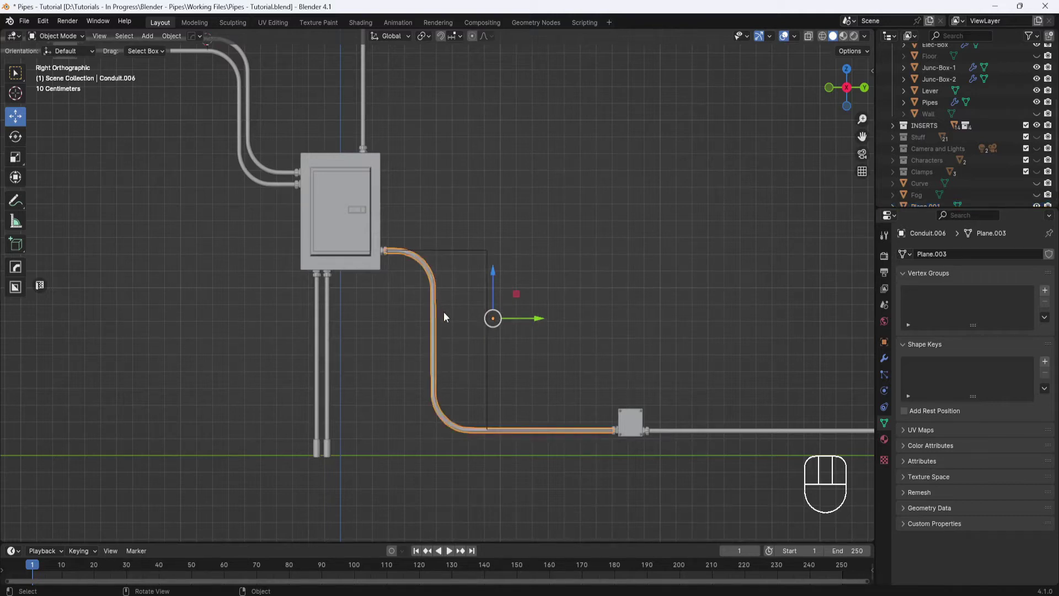
key(Delete)
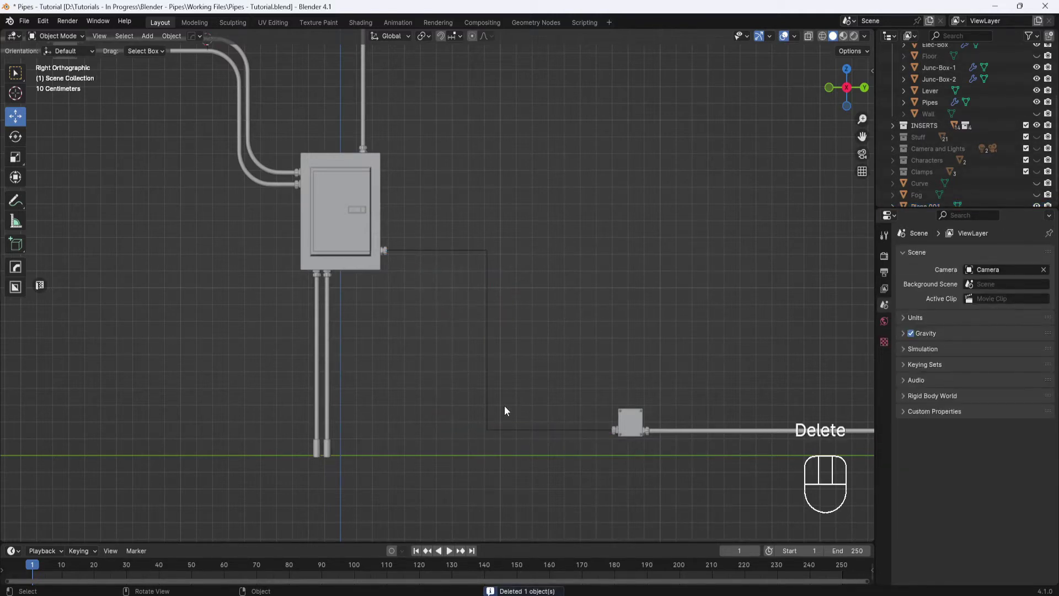
click(459, 251)
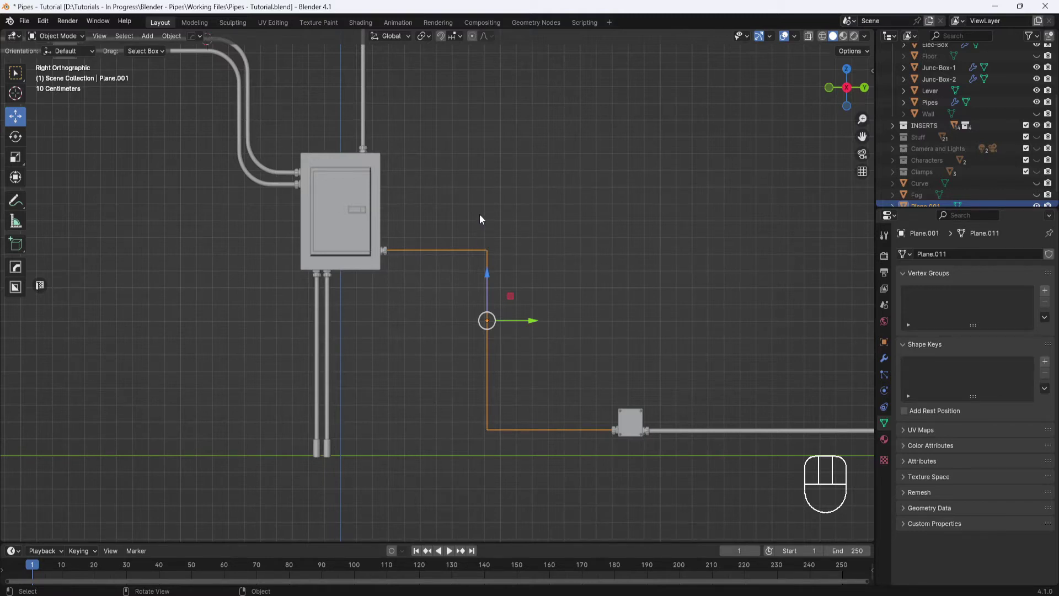
- Bevel the path's two corner vertices into multi-segment rounded bends
key(Tab)
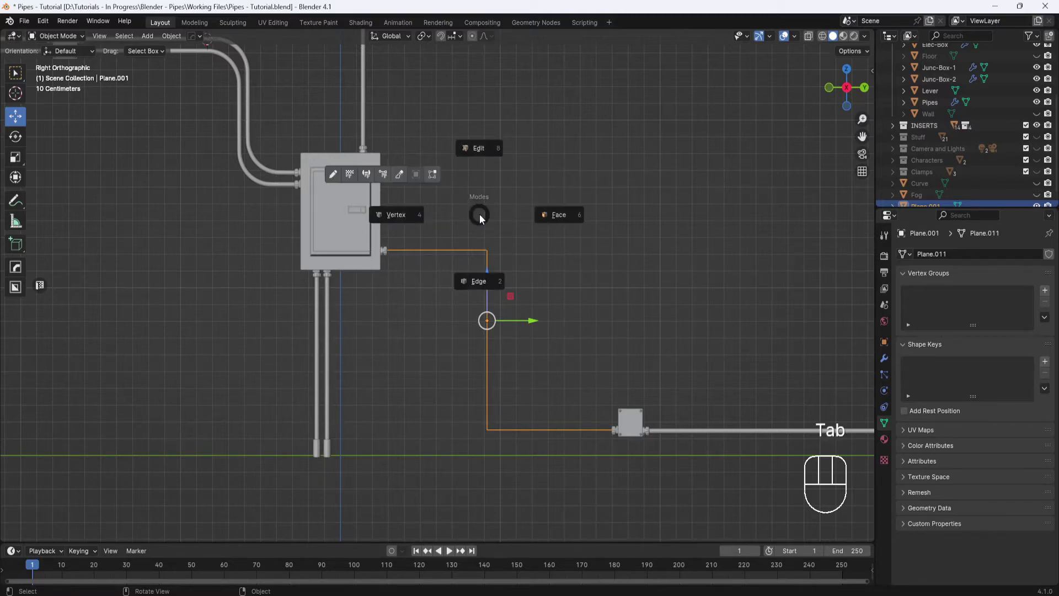
click(407, 215)
drag(509, 225, 473, 453)
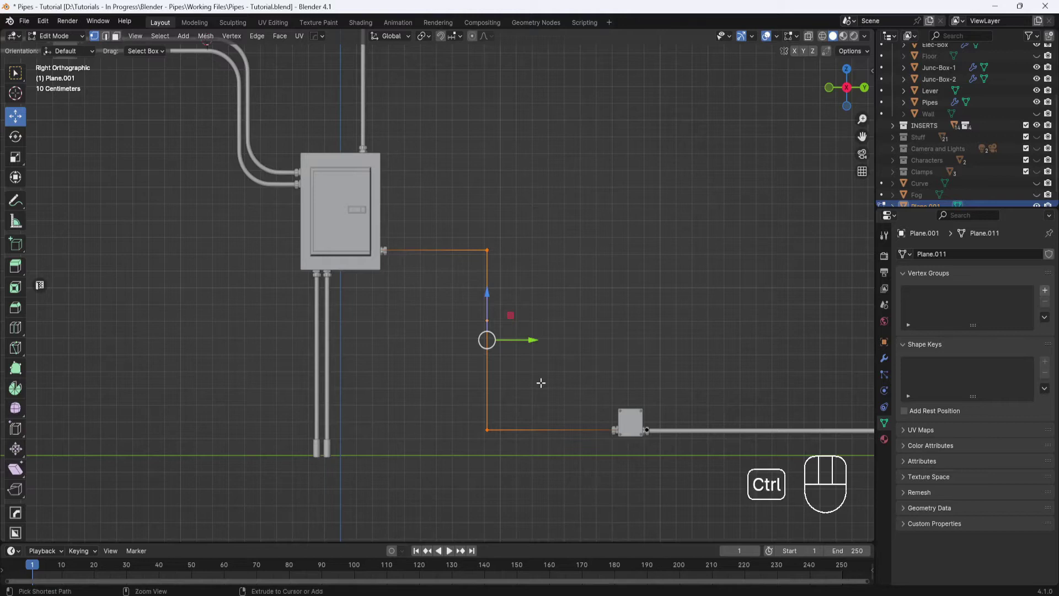
key(shift+ctrl+b)
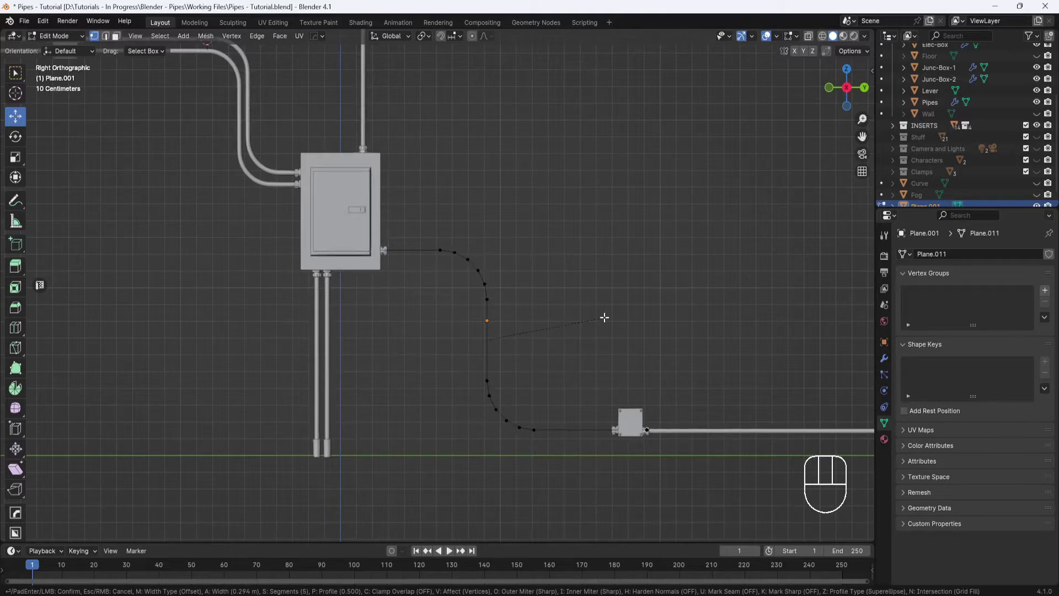
scroll(599, 321, up, 2)
scroll(598, 327, up, 3)
scroll(584, 332, down, 2)
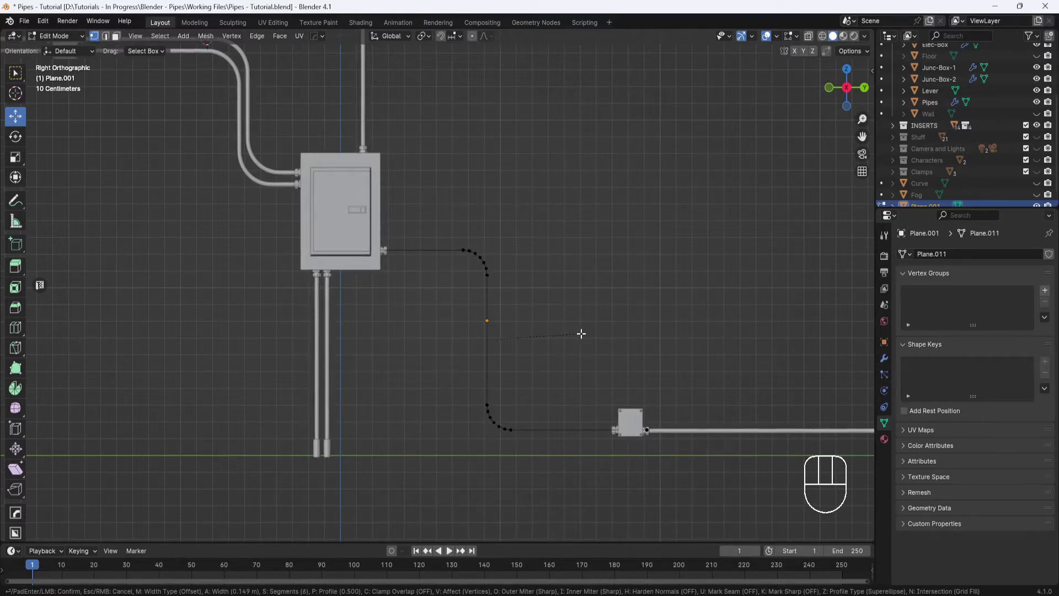
scroll(583, 333, up, 1)
click(588, 338)
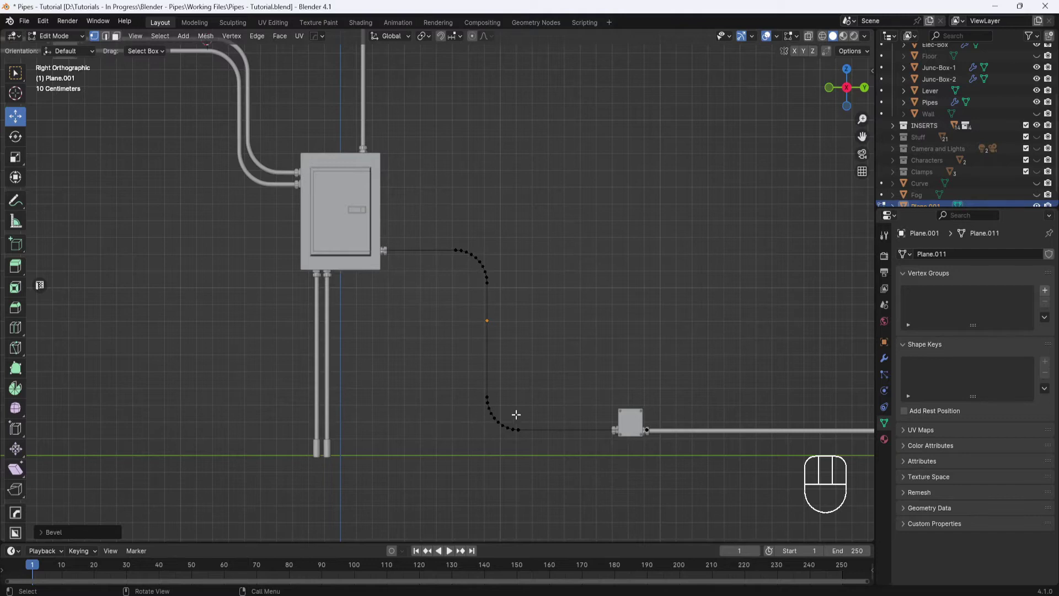
- Set the vertex bevel to 10 segments with a 0.500 profile shape
click(85, 532)
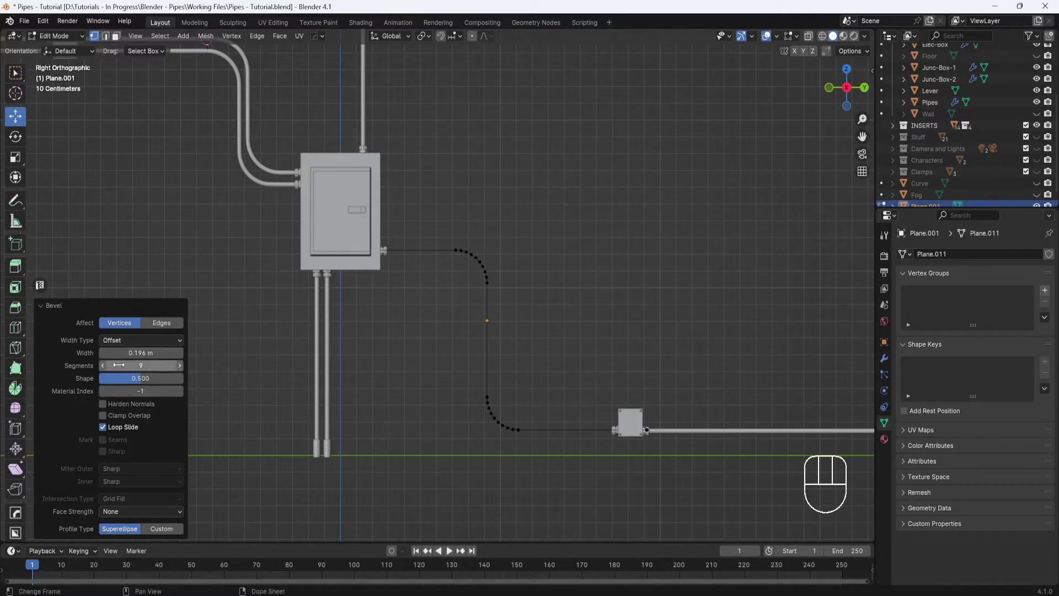
drag(136, 353, 119, 378)
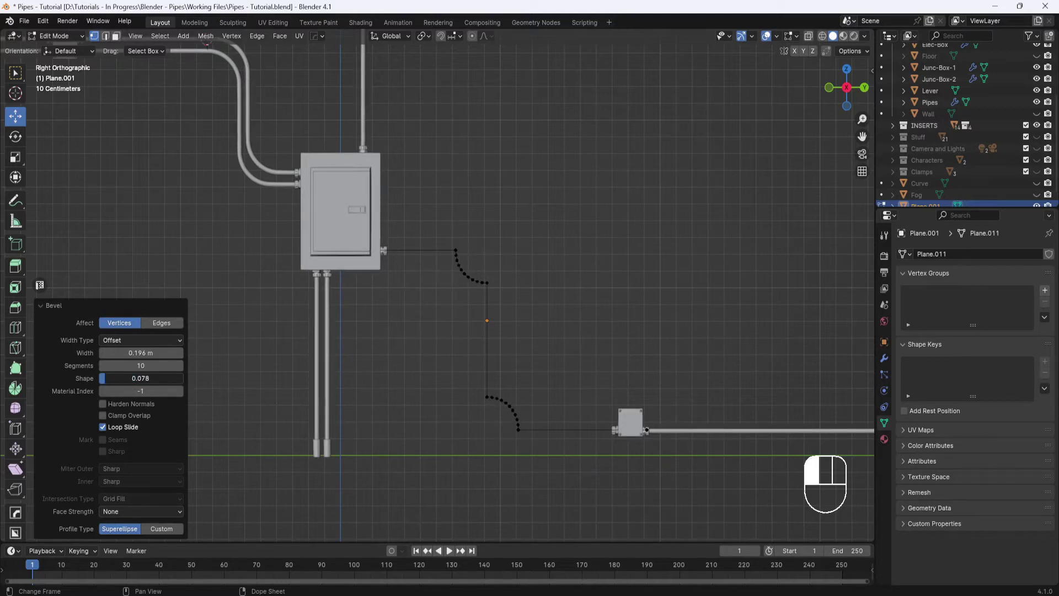
drag(106, 378, 142, 378)
click(145, 380)
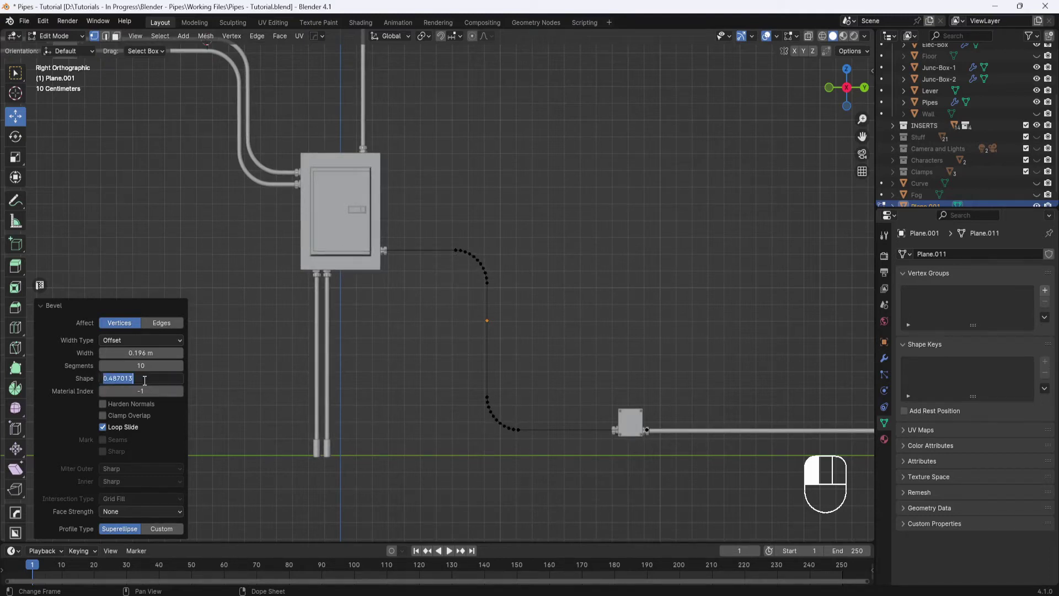
key(BackSpace)
text(.5)
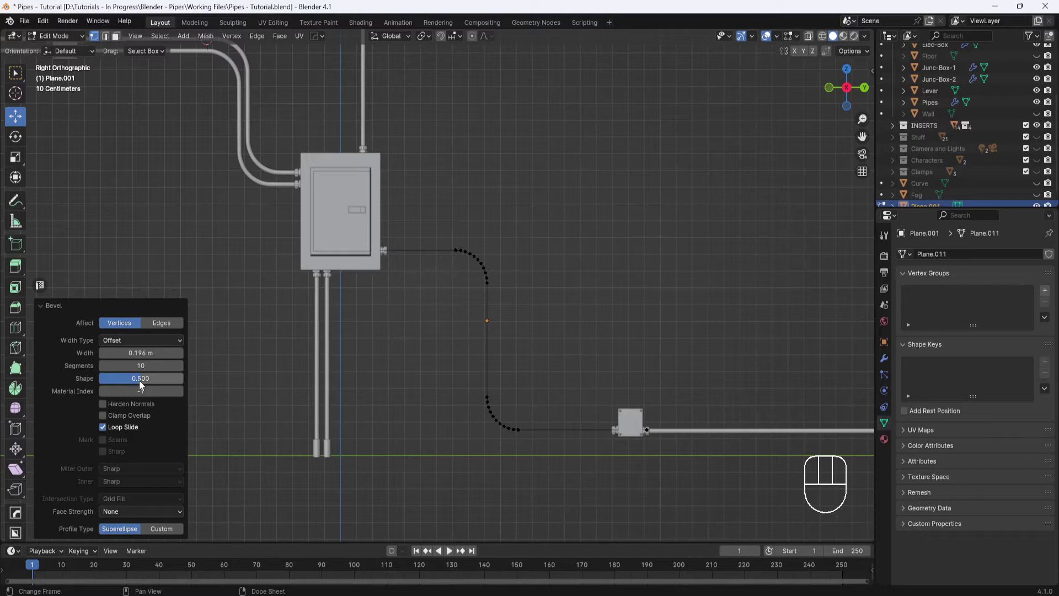
key(Return)
click(469, 254)
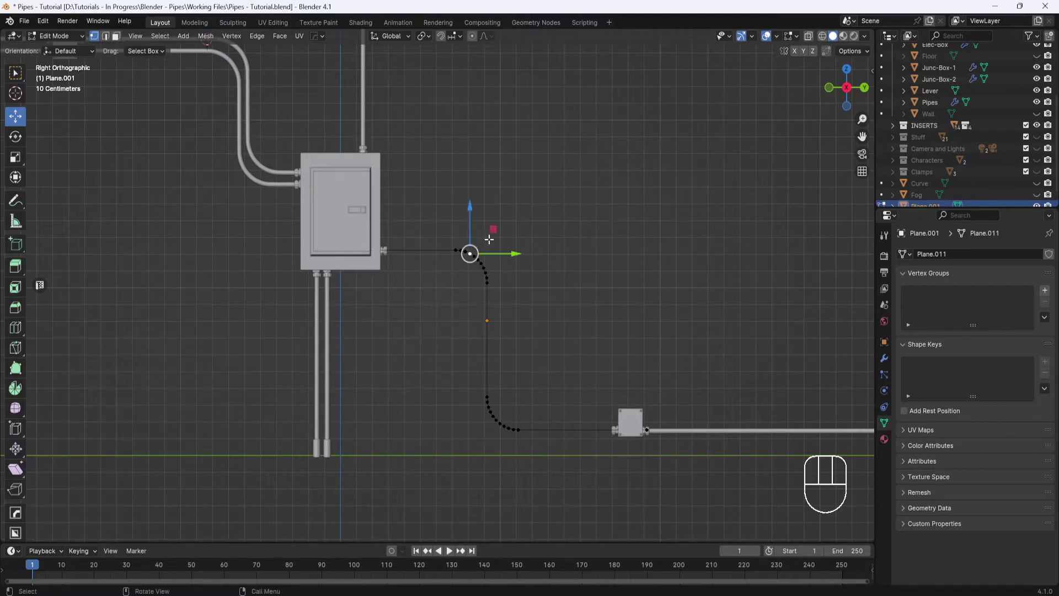
mouse_move(527, 277)
middle_down()
mouse_move(553, 260)
mouse_move(572, 281)
mouse_move(494, 224)
mouse_move(499, 262)
mouse_move(529, 264)
middle_up()
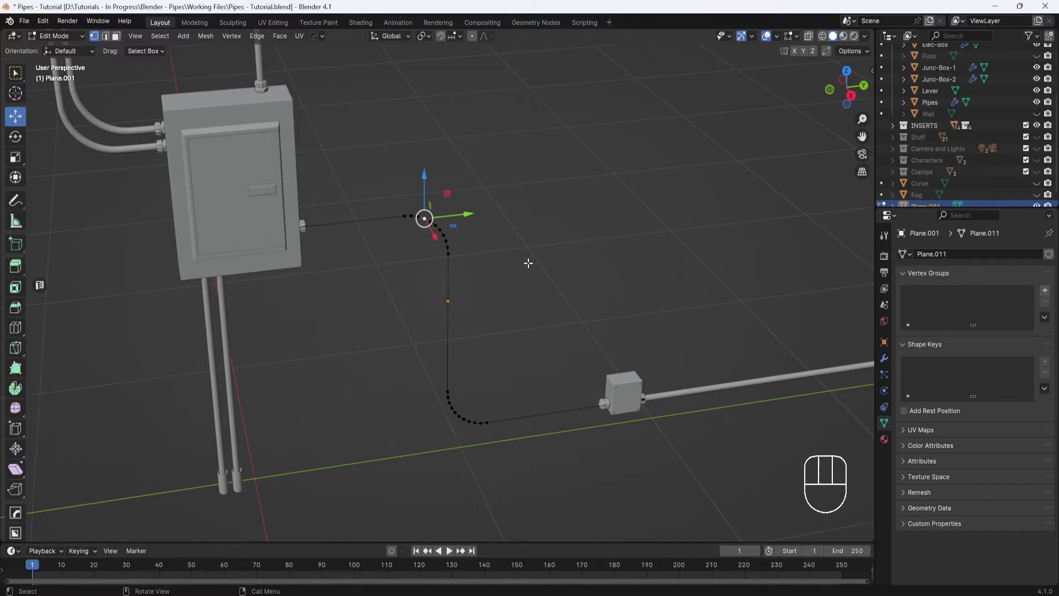
- Return to Object Mode and convert the rounded path mesh into a curve object
key(Tab)
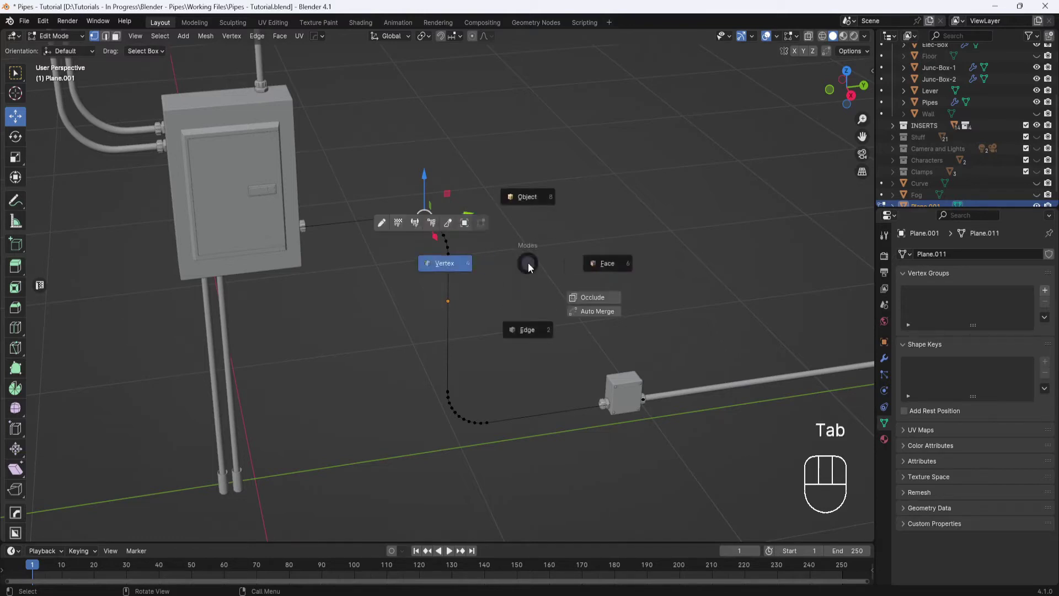
click(524, 197)
middle_drag(518, 256, 534, 247)
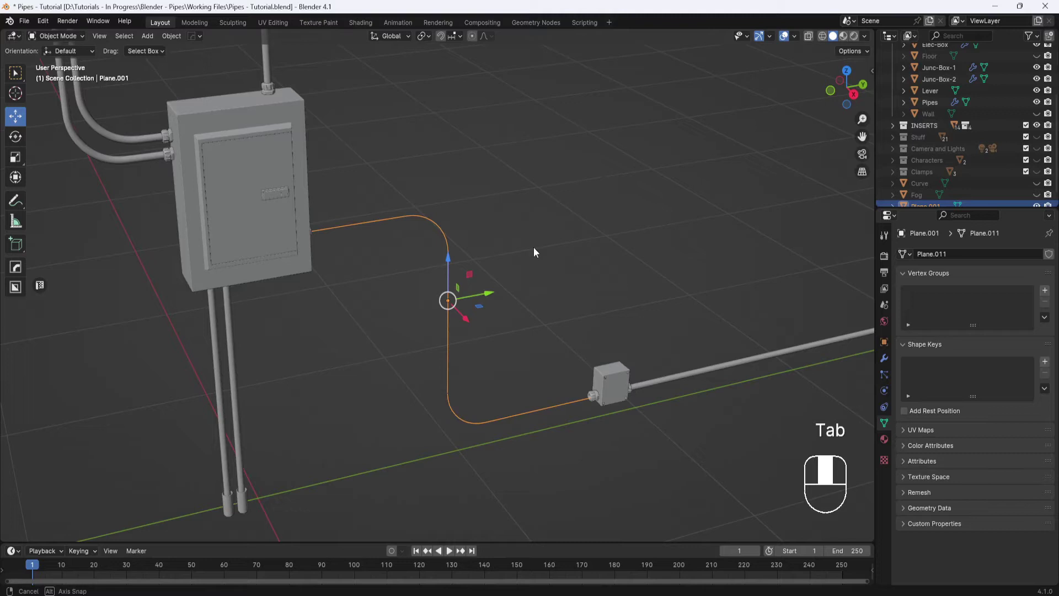
right_click(494, 215)
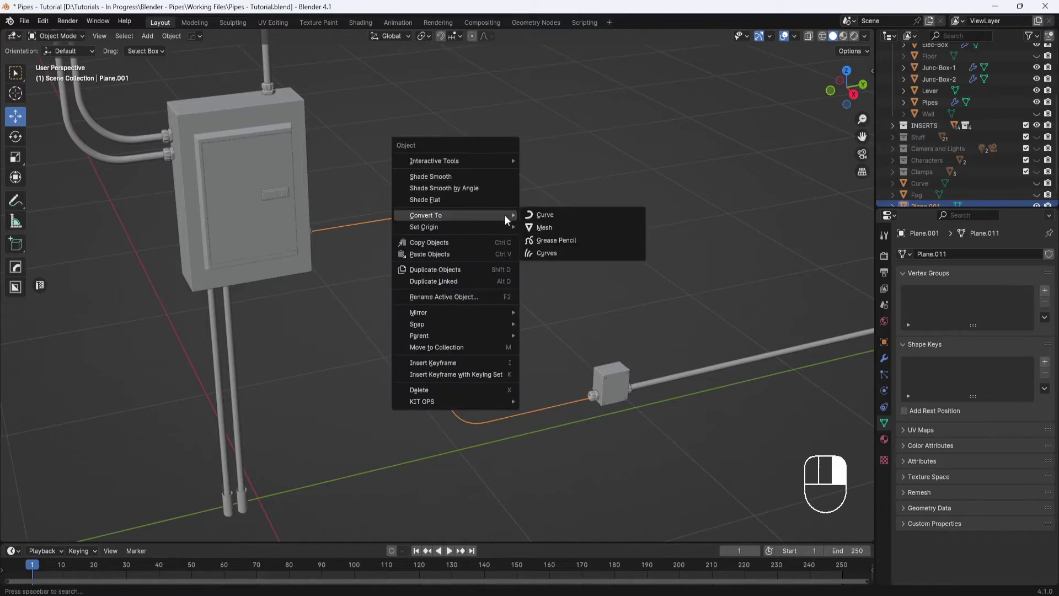
click(540, 214)
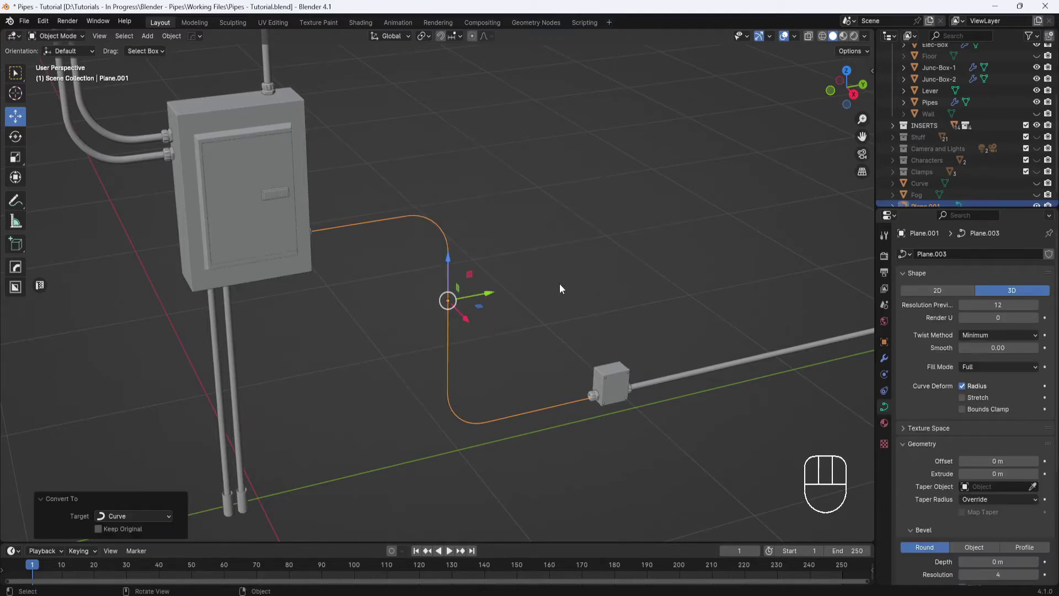
shift+middle_drag(559, 284, 512, 263)
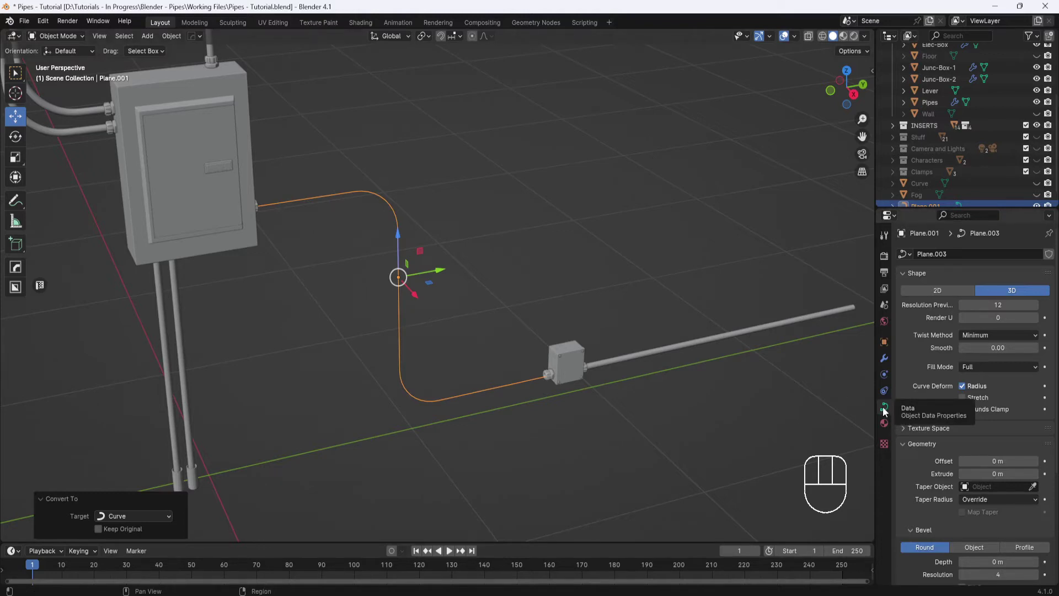
scroll(937, 469, down, 2)
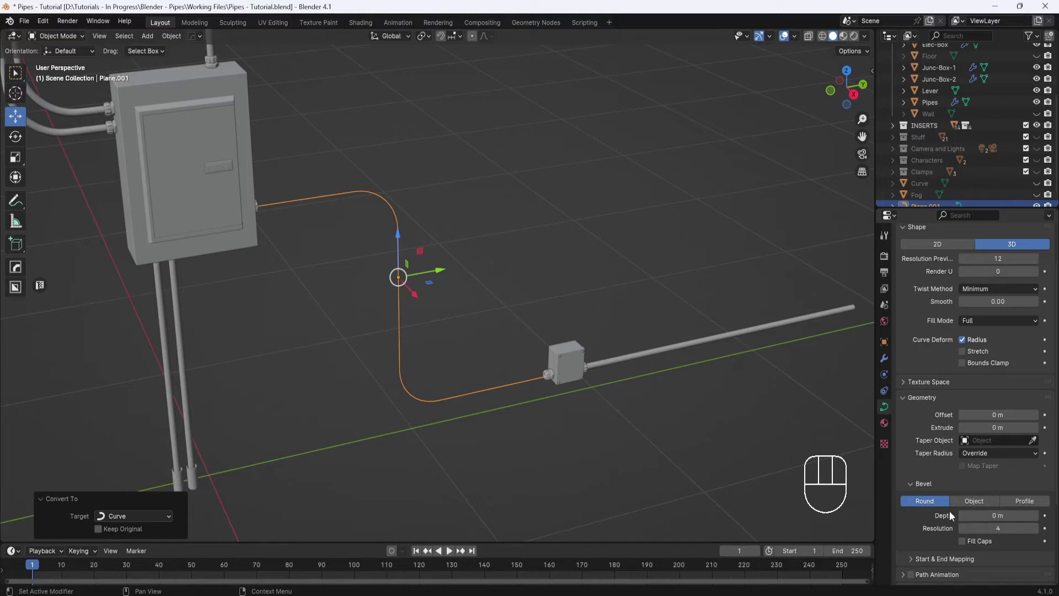
- Set the curve's bevel depth to 0.015 m, giving the conduit round pipe thickness
click(994, 516)
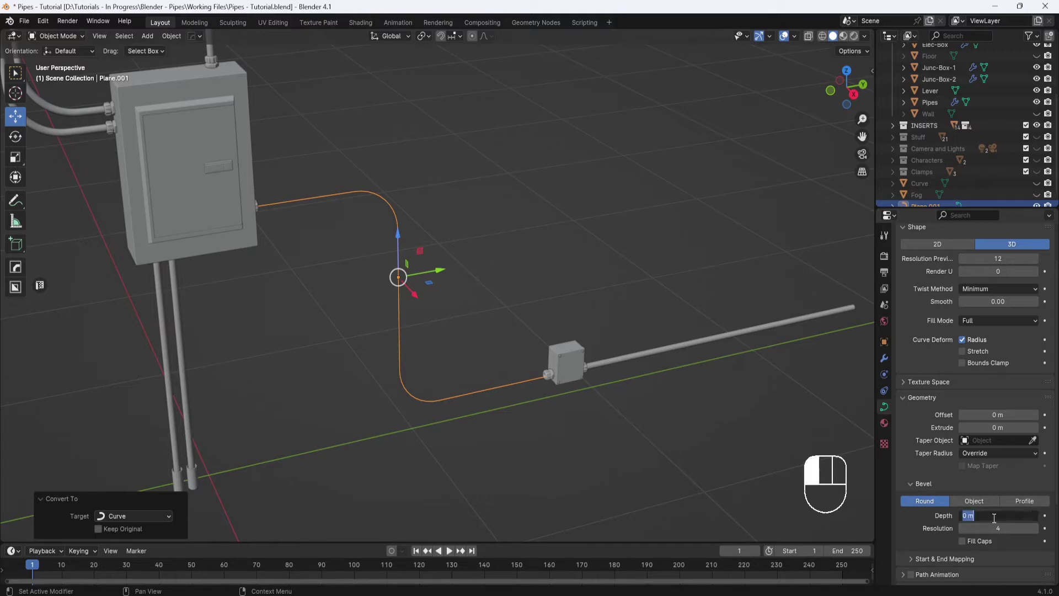
text(.015)
key(Return)
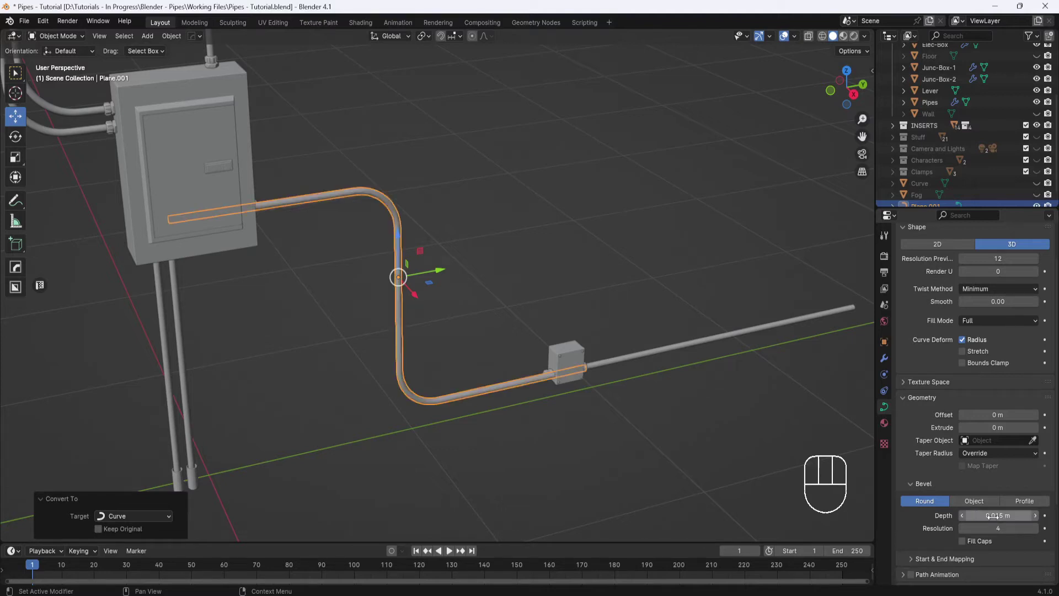
middle_drag(667, 388, 674, 319)
scroll(551, 276, down, 3)
scroll(661, 329, up, 3)
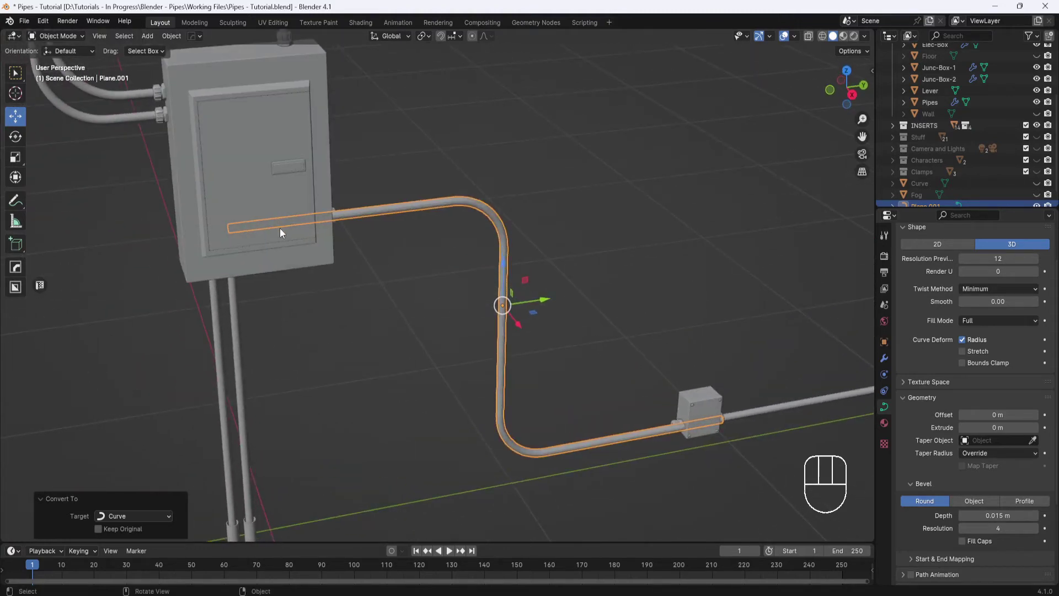
middle_drag(726, 428, 704, 422)
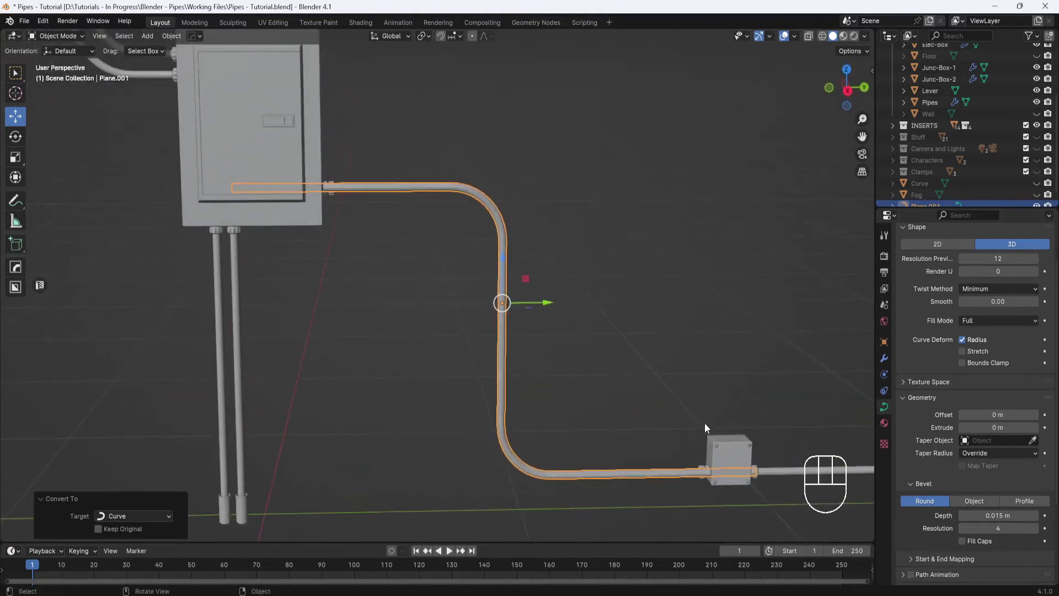
middle_drag(648, 445, 652, 389)
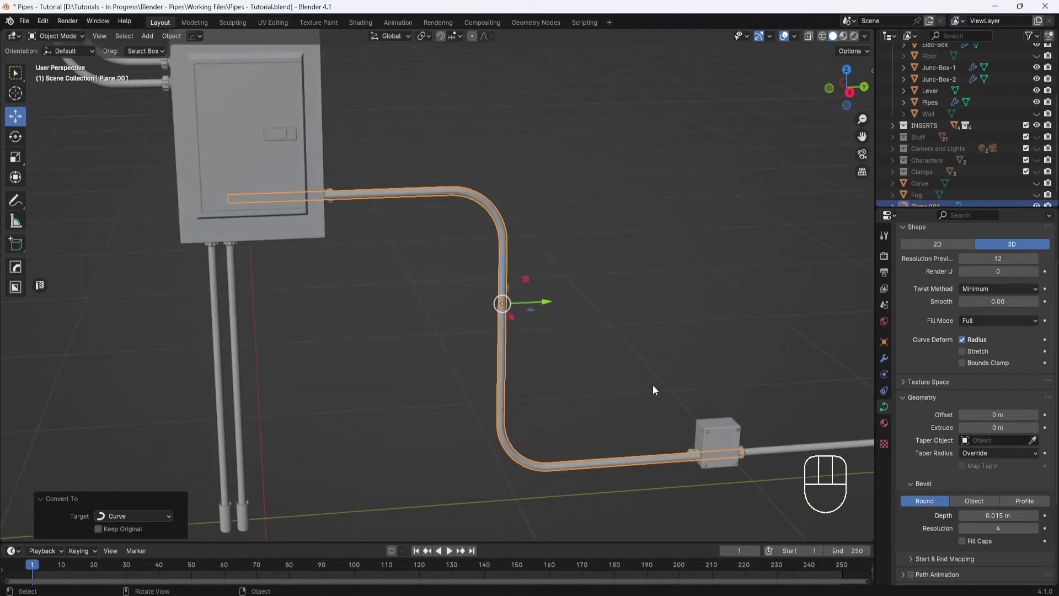
- In Edit Mode, drag the pipe's end point along Y into the electrical box connector
key(Tab)
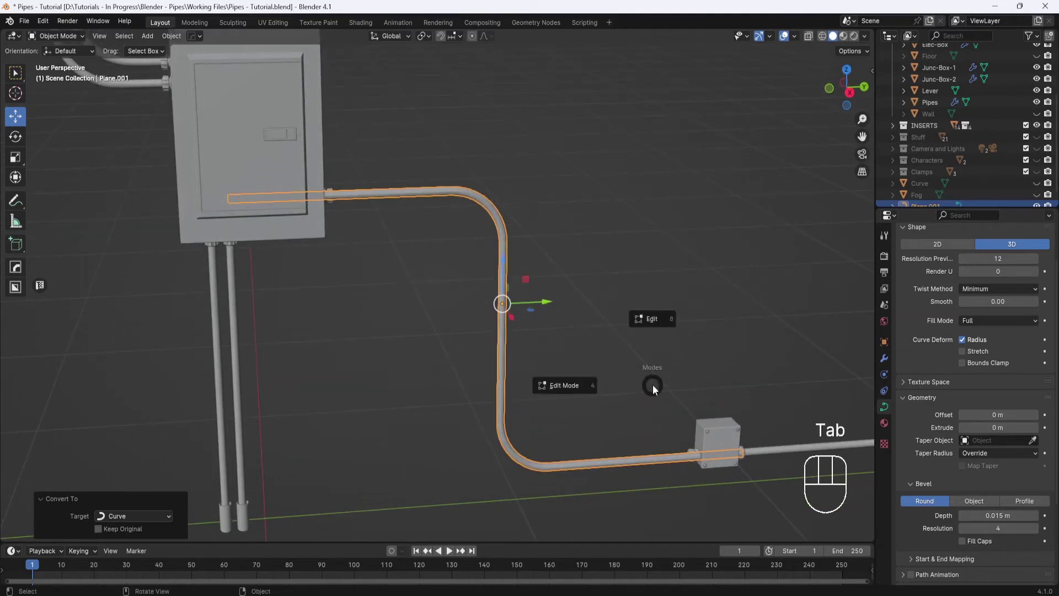
click(649, 322)
mouse_move(579, 323)
middle_down()
mouse_move(583, 331)
mouse_move(583, 322)
middle_up()
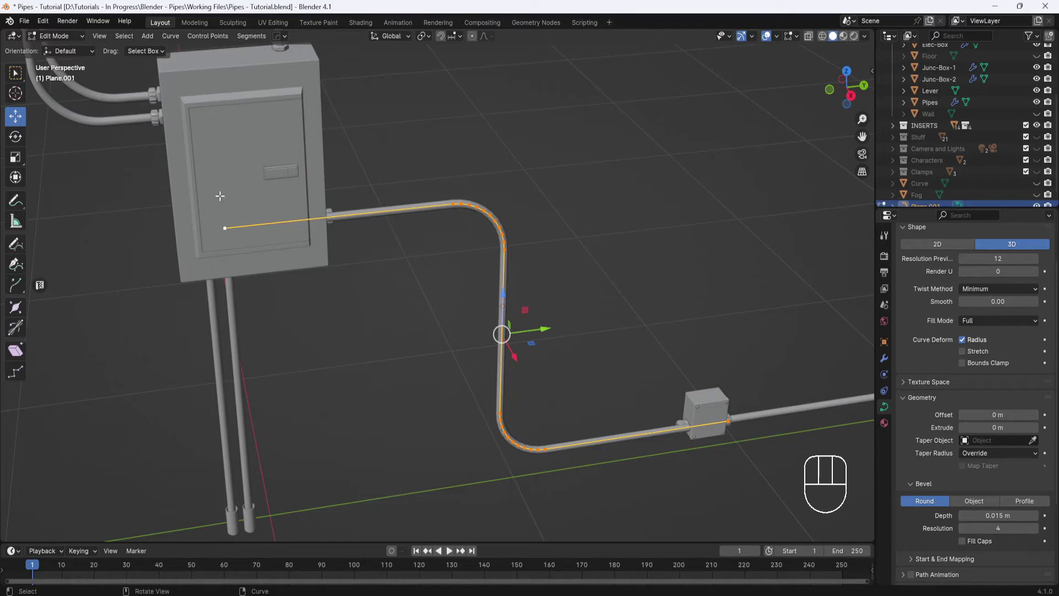
click(236, 214)
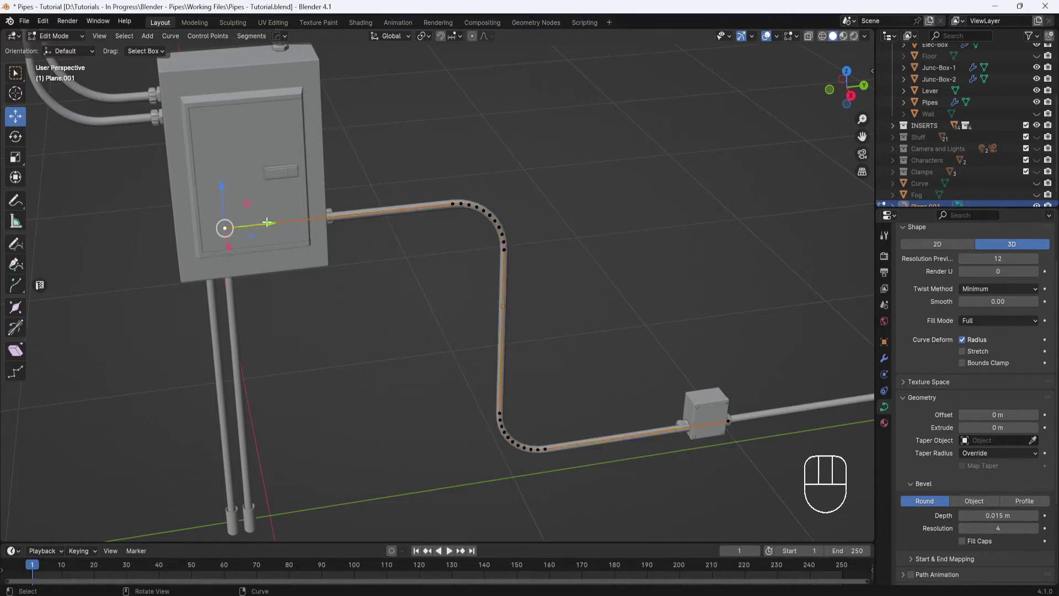
drag(267, 222, 376, 210)
scroll(343, 186, up, 4)
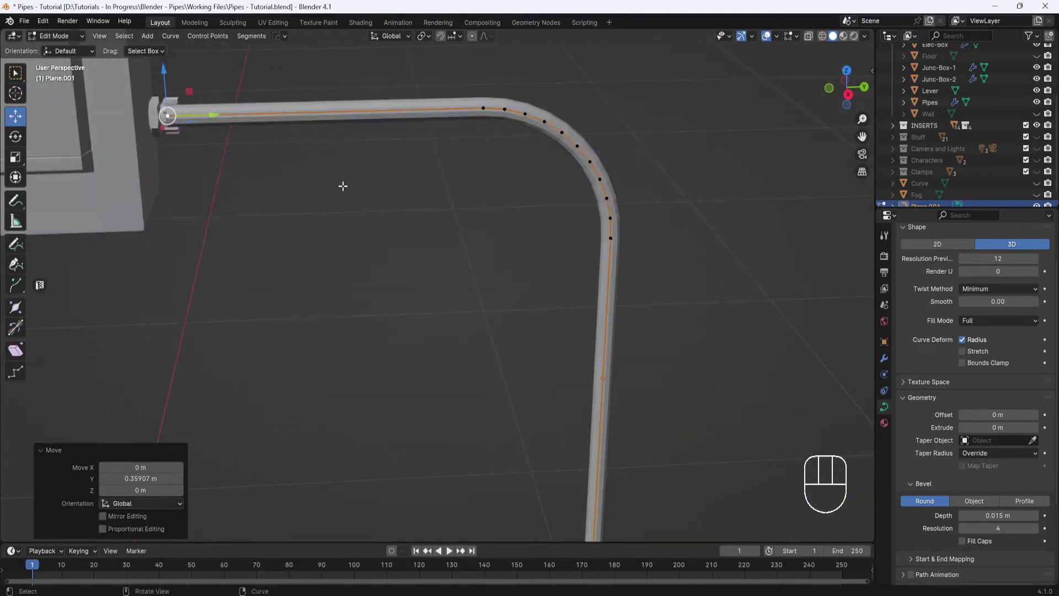
shift+middle_drag(342, 186, 366, 252)
drag(343, 245, 344, 244)
- Slide the pipe's other end point along Y into the junction box, then view from the right
scroll(674, 426, down, 3)
shift+middle_drag(673, 426, 198, 60)
drag(638, 335, 551, 332)
mouse_move(597, 382)
middle_down()
mouse_move(586, 395)
mouse_move(595, 378)
middle_up()
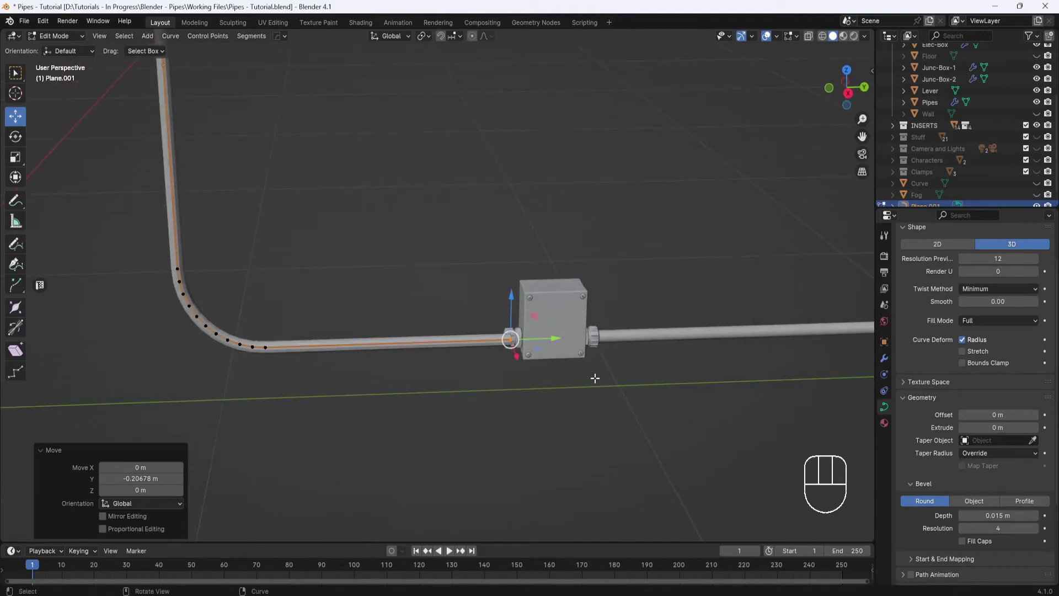
key(KP_3)
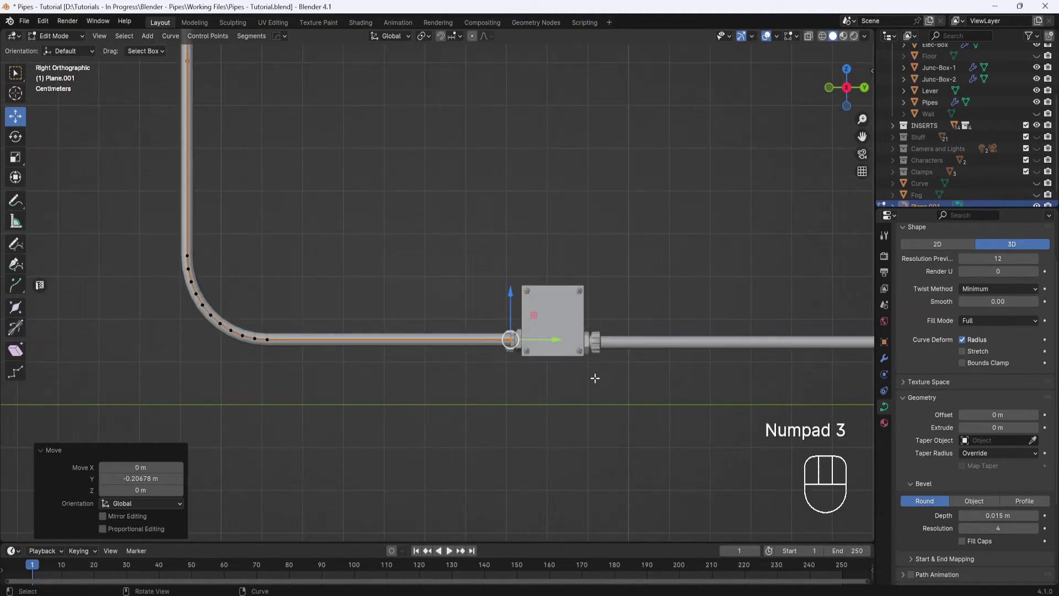
- Box-select all of the pipe's control points and lower the whole pipe slightly along Z
shift+middle_drag(595, 378, 610, 373)
scroll(560, 371, up, 4)
shift+middle_drag(646, 425, 772, 386)
scroll(646, 374, down, 2)
scroll(788, 397, down, 1)
drag(774, 222, 140, 425)
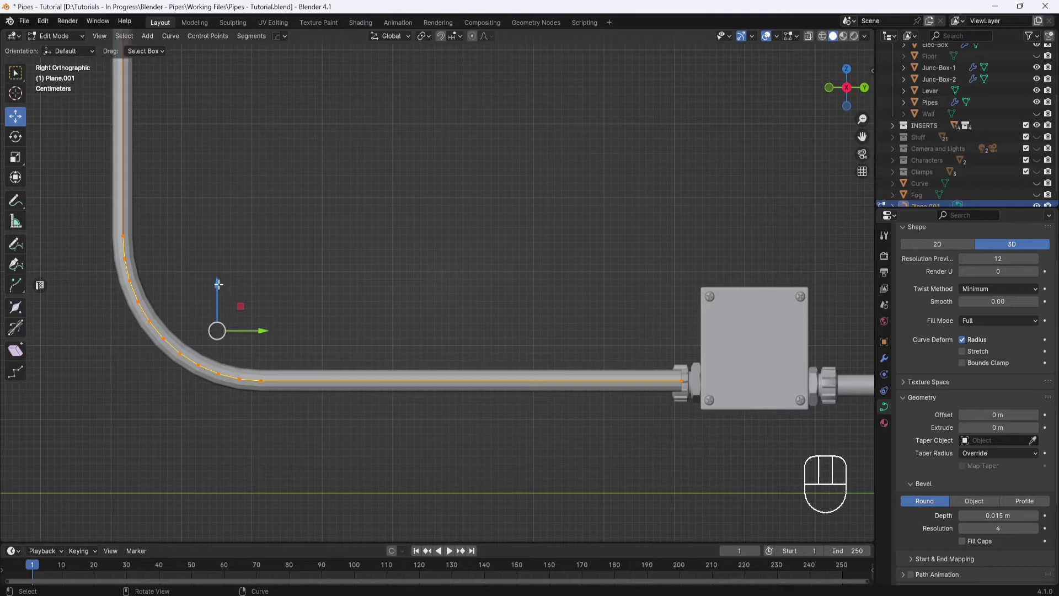
drag(219, 284, 220, 284)
shift+middle_drag(267, 277, 674, 491)
drag(714, 168, 174, 444)
drag(561, 235, 555, 226)
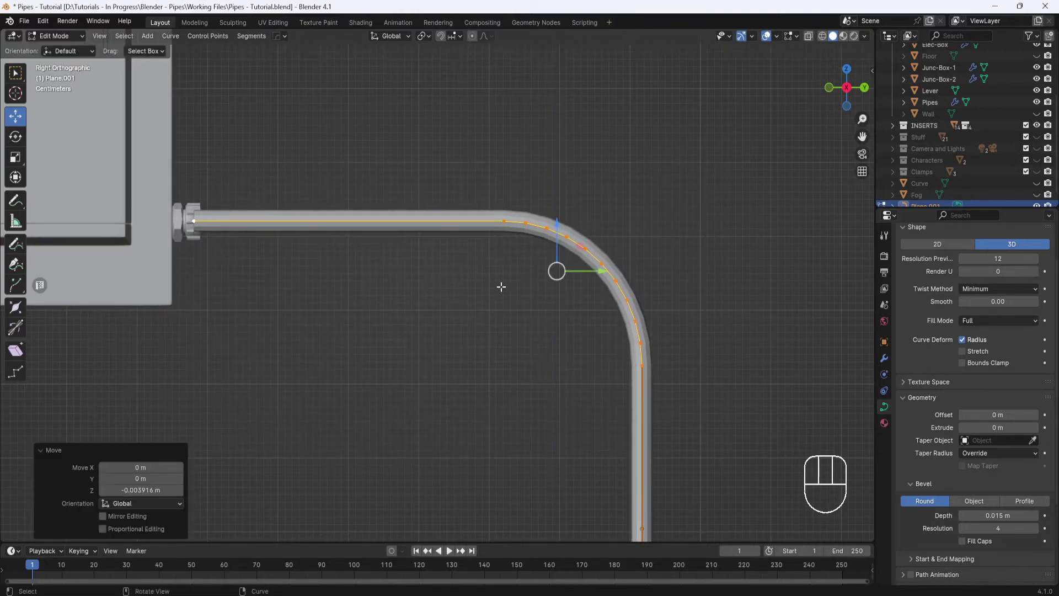
scroll(500, 292, down, 3)
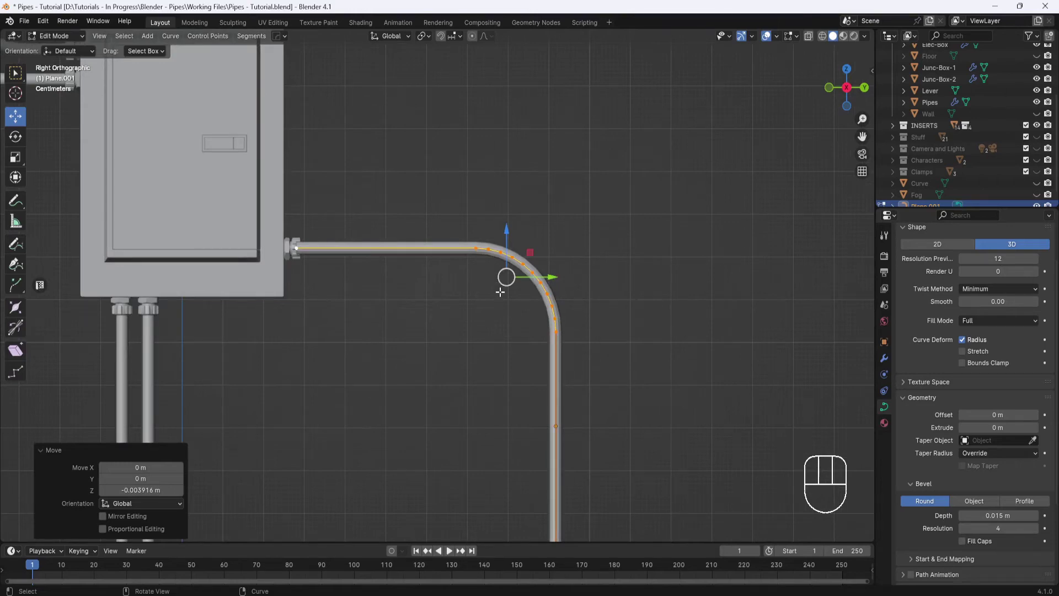
- In Top view, shift all pipe points -0.018 m along X to align with the electrical box connector
key(KP_7)
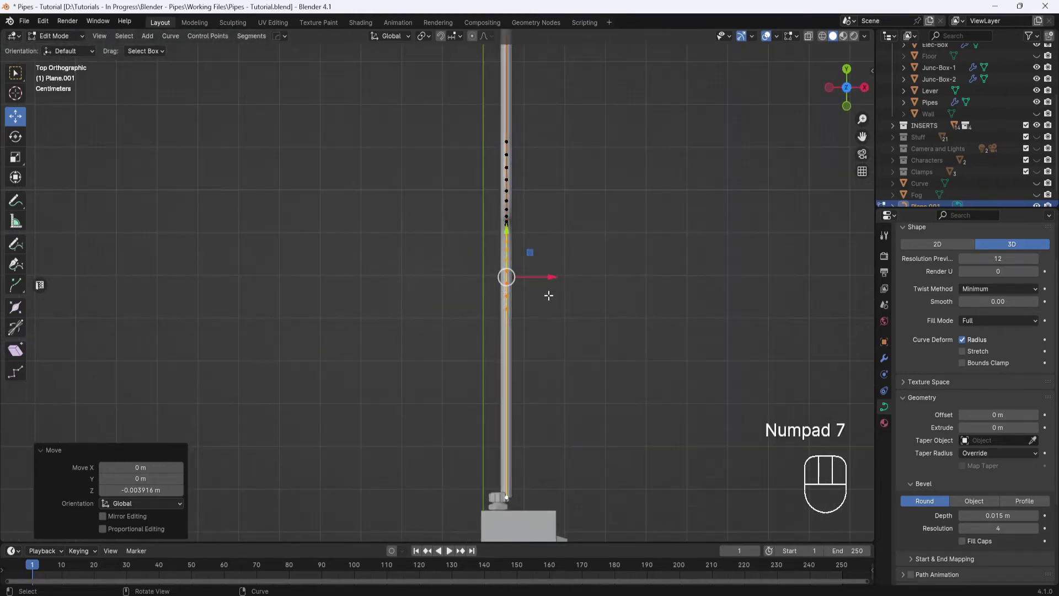
scroll(549, 295, down, 2)
middle_drag(556, 300, 693, 195)
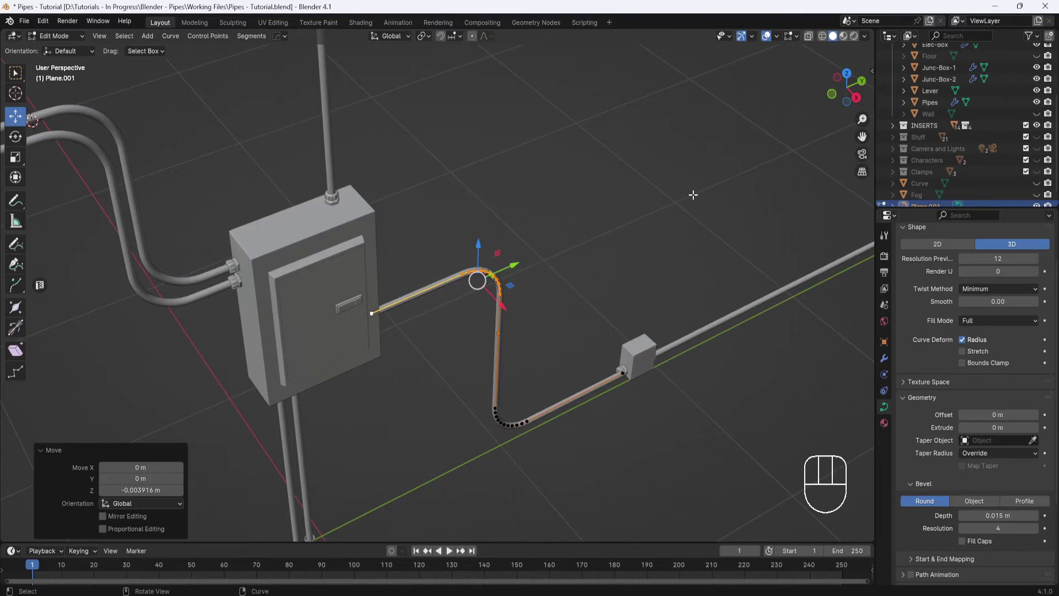
drag(694, 195, 315, 513)
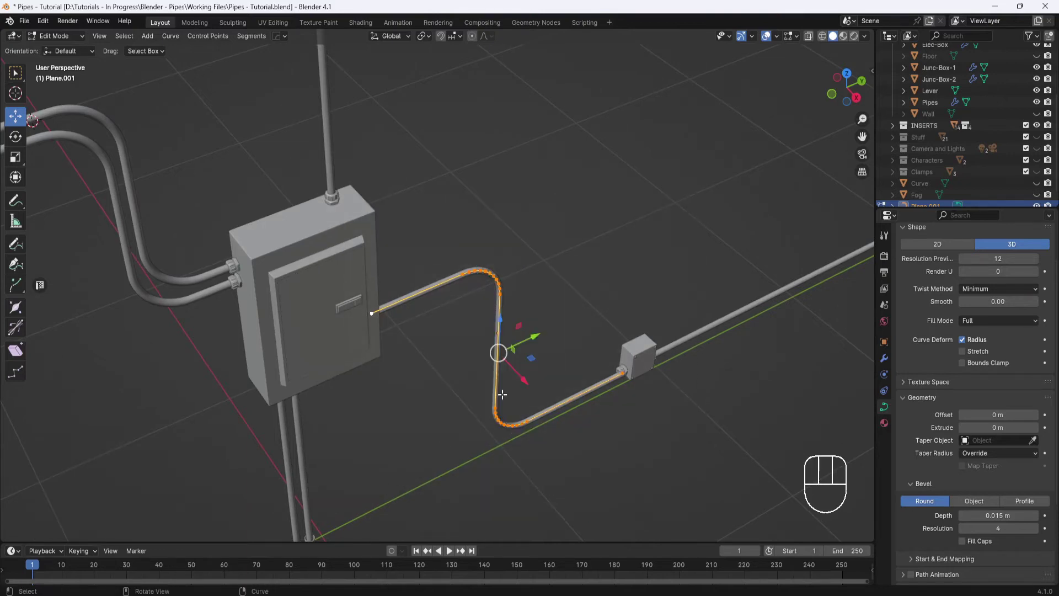
key(KP_7)
scroll(525, 442, up, 3)
shift+middle_drag(525, 442, 487, 140)
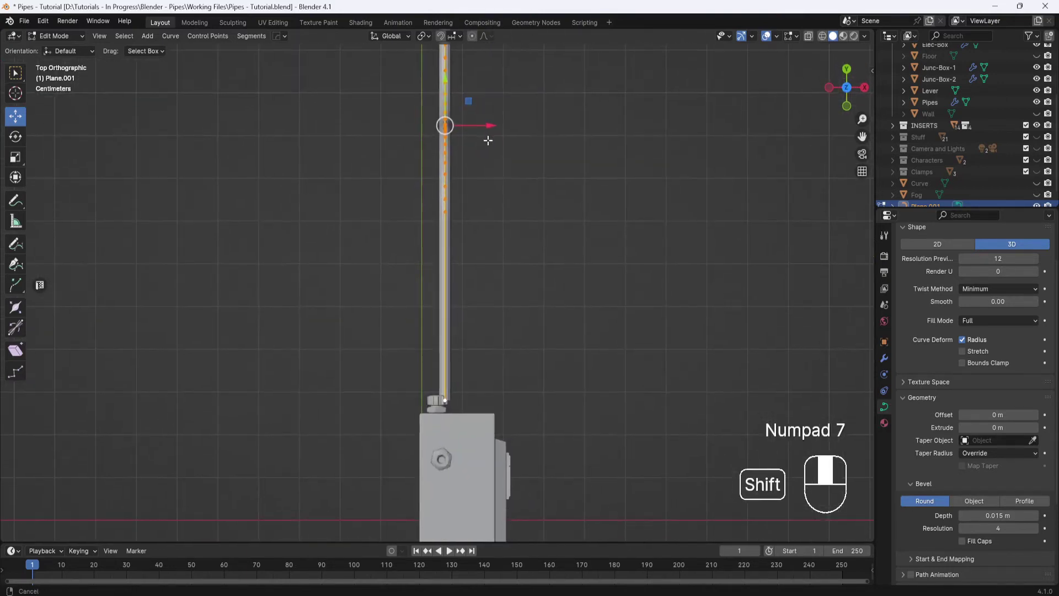
scroll(486, 142, up, 1)
drag(485, 95, 474, 94)
scroll(522, 286, down, 2)
mouse_move(523, 286)
middle_down()
mouse_move(485, 198)
mouse_move(562, 330)
mouse_move(539, 315)
mouse_move(526, 269)
middle_up()
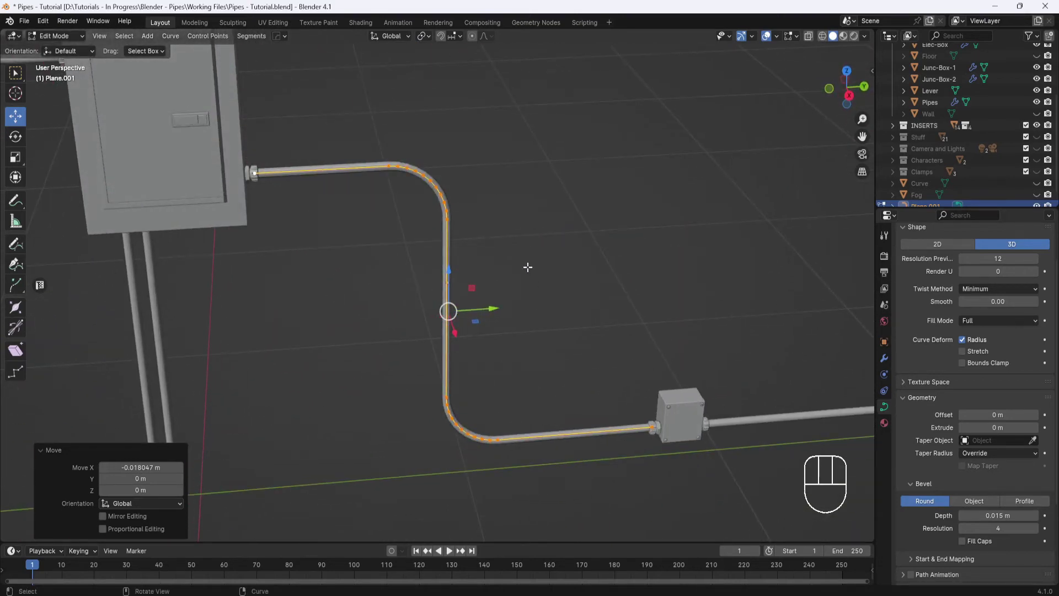
- Return to Object Mode and convert the pipe curve to a mesh with Convert To > Mesh
key(Tab)
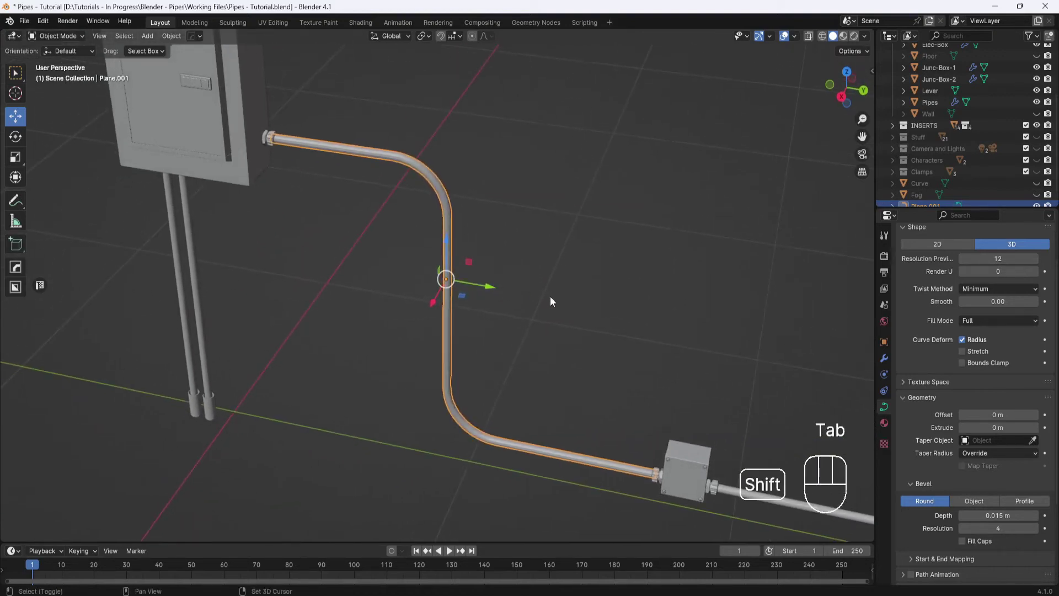
shift+middle_drag(552, 301, 557, 345)
scroll(490, 304, up, 2)
scroll(506, 314, down, 3)
right_click(524, 231)
mouse_move(524, 232)
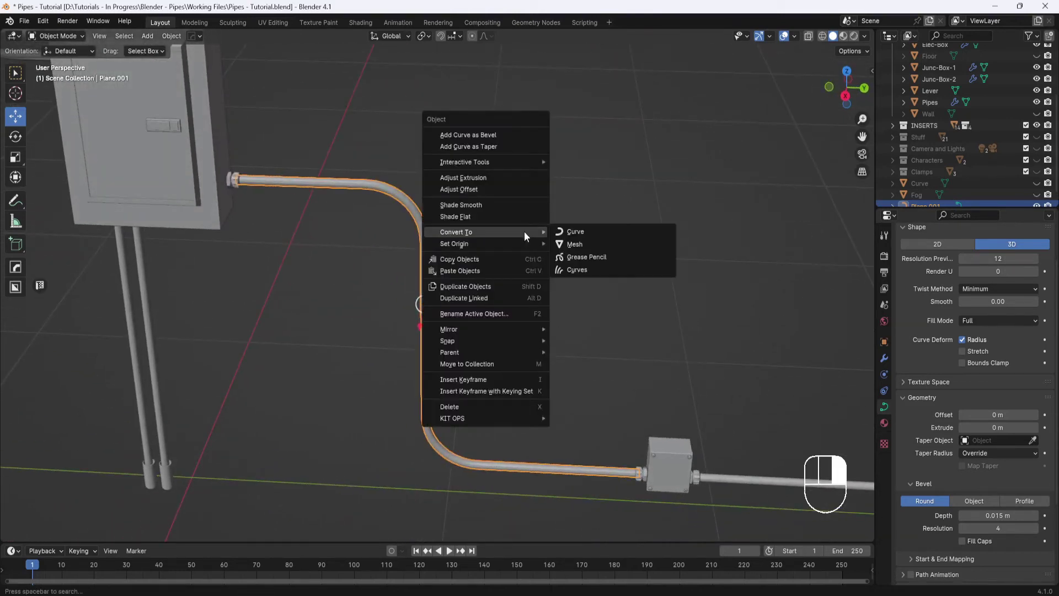
click(578, 245)
mouse_move(604, 297)
middle_down()
mouse_move(584, 308)
mouse_move(631, 303)
mouse_move(631, 279)
mouse_move(584, 295)
mouse_move(611, 293)
middle_up()
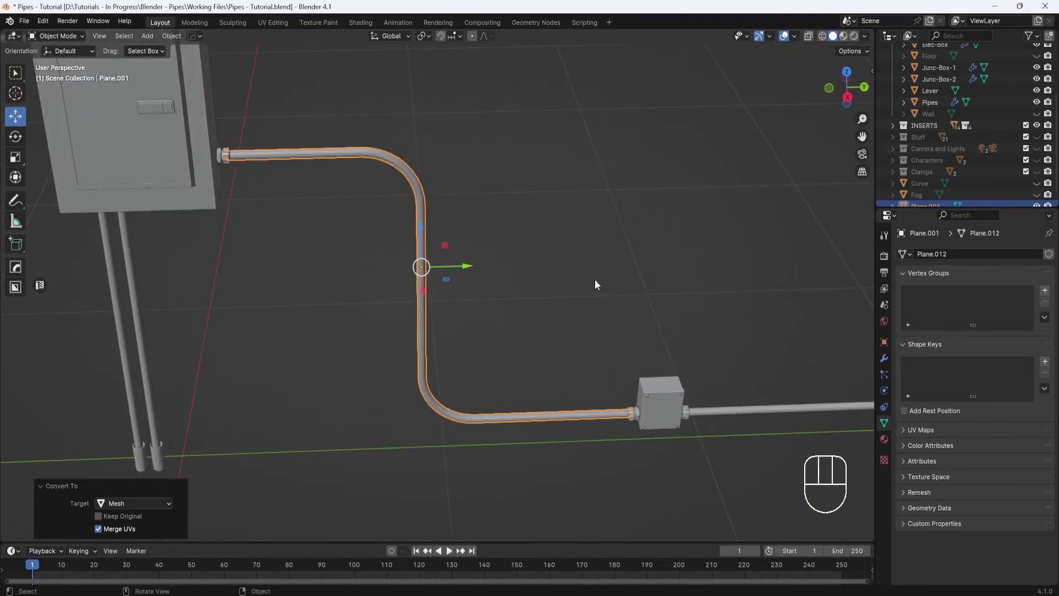
right_drag(595, 279, 563, 240)
- Apply Shade Smooth to the pipe mesh
middle_drag(551, 302, 539, 319)
scroll(452, 193, up, 3)
shift+middle_drag(451, 193, 485, 291)
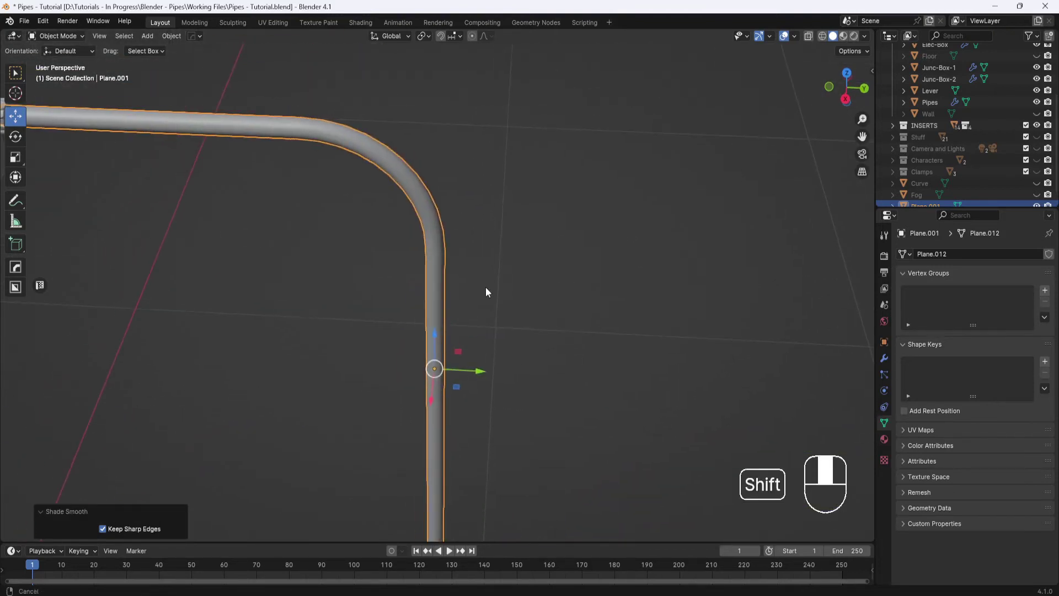
- Add a Subdivision Surface modifier to the pipe with viewport level 2
click(884, 359)
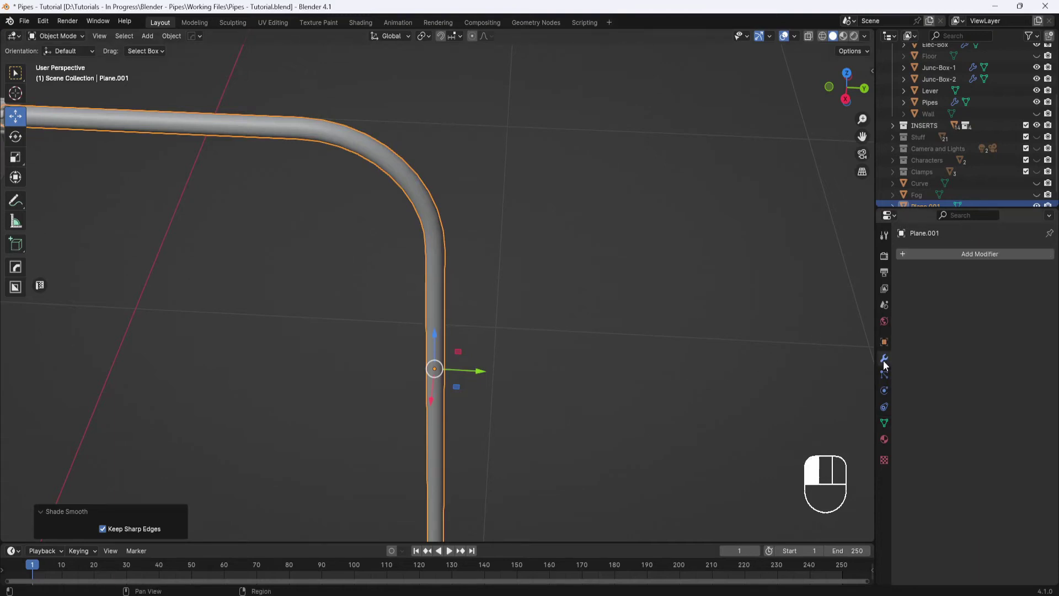
click(955, 251)
mouse_move(935, 293)
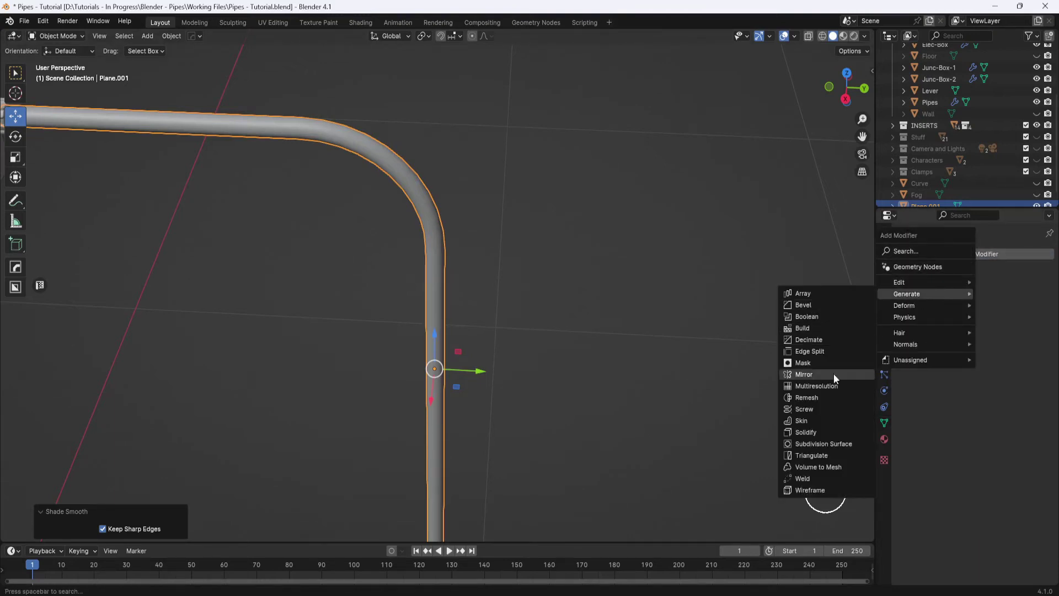
click(826, 444)
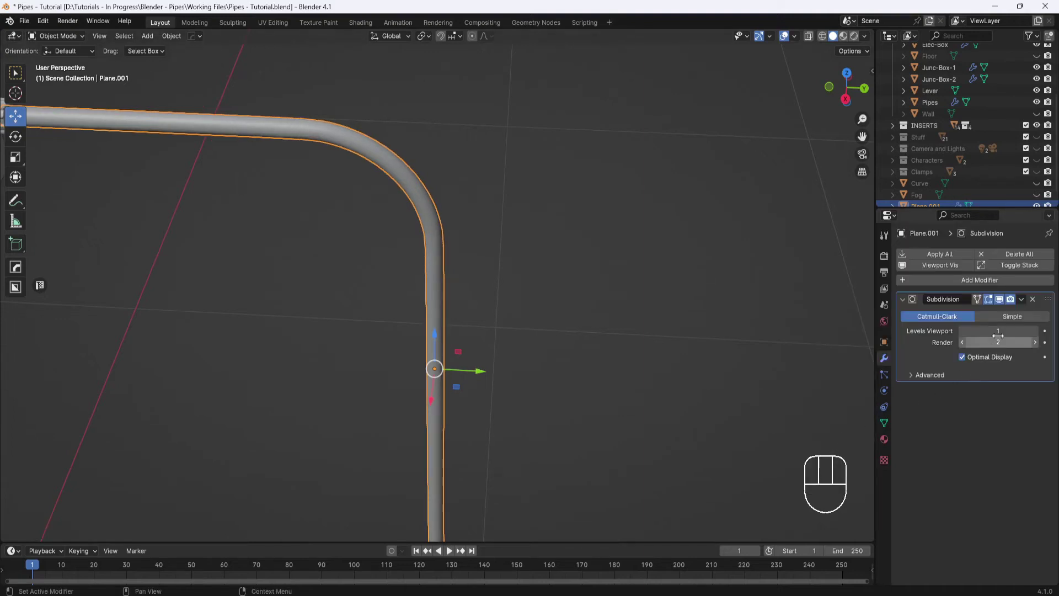
click(1035, 331)
middle_drag(862, 308, 697, 272)
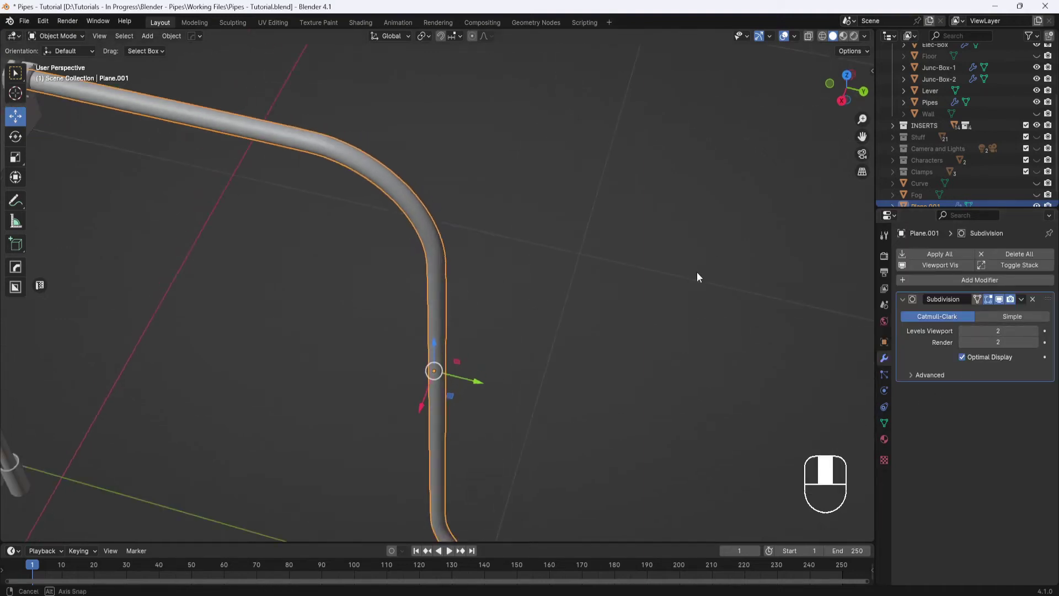
shift+middle_drag(464, 183, 516, 249)
scroll(517, 253, up, 3)
scroll(459, 253, up, 1)
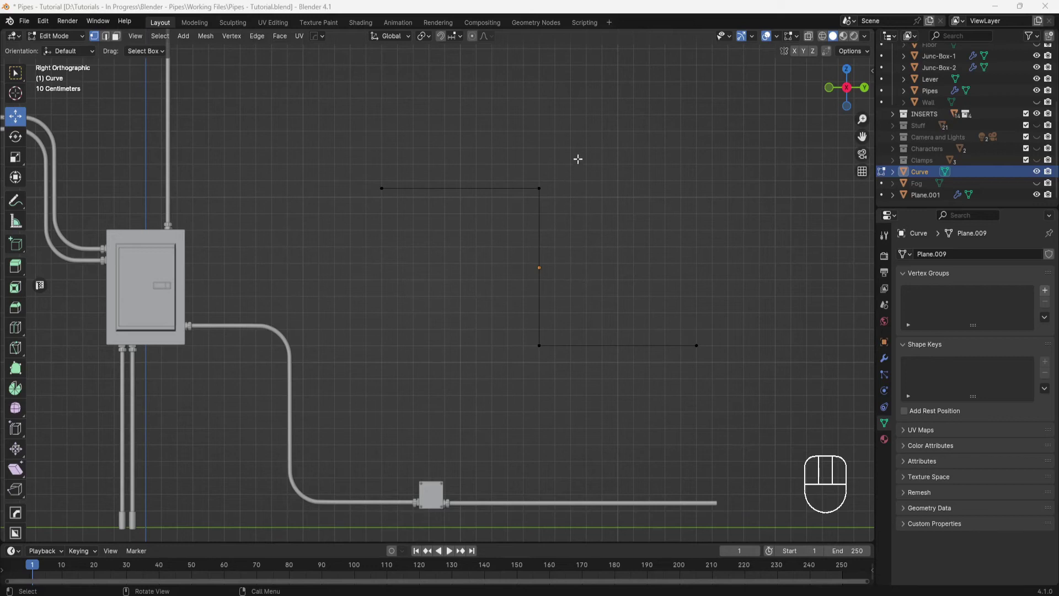
- Reshape the stepped path by lowering its top edge and sliding the corner vertices into a diagonal
drag(578, 158, 330, 214)
drag(460, 145, 453, 220)
drag(556, 316, 509, 369)
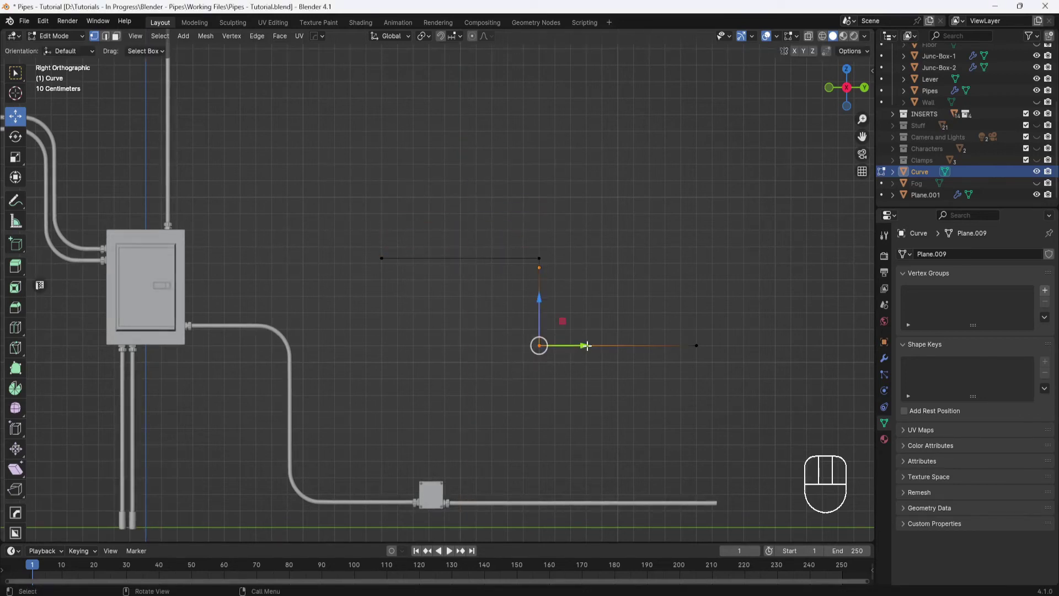
drag(586, 346, 642, 346)
drag(573, 243, 504, 280)
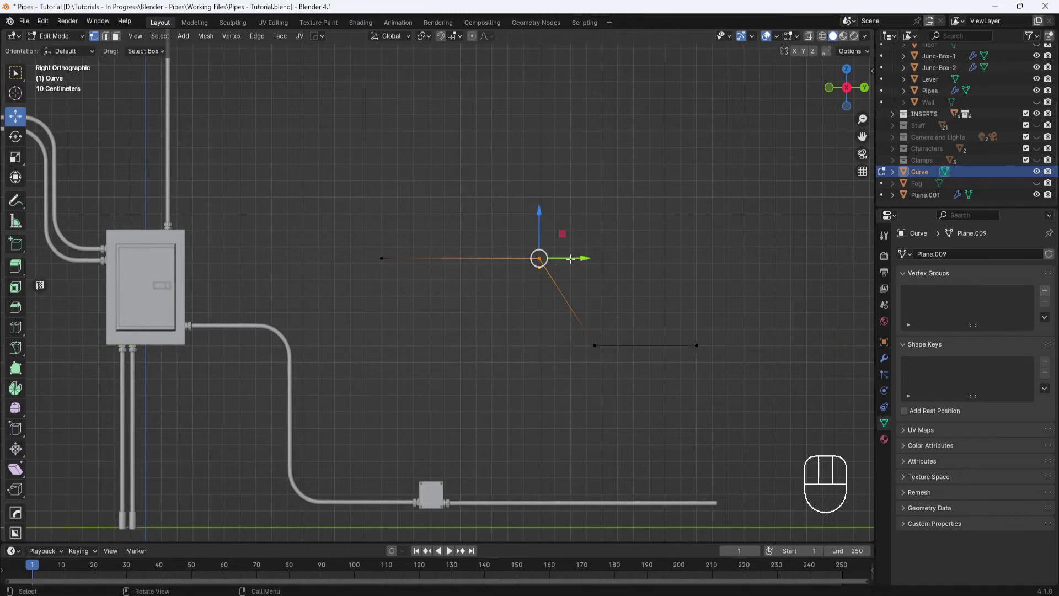
drag(571, 259, 536, 258)
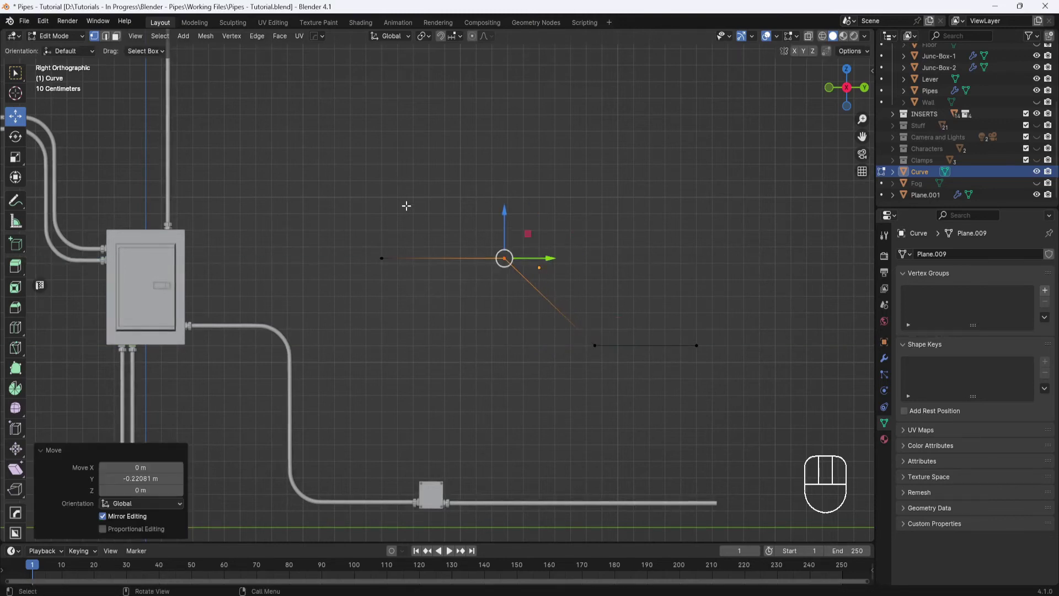
- Extrude a new vertex 0.7 m straight up from the path's left end
drag(419, 202, 365, 284)
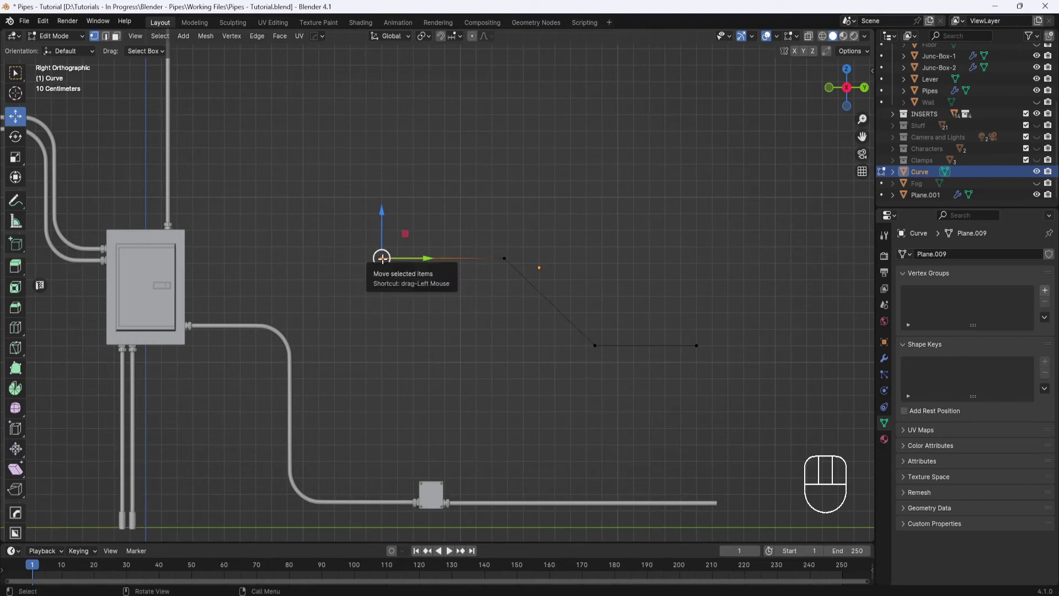
key(e)
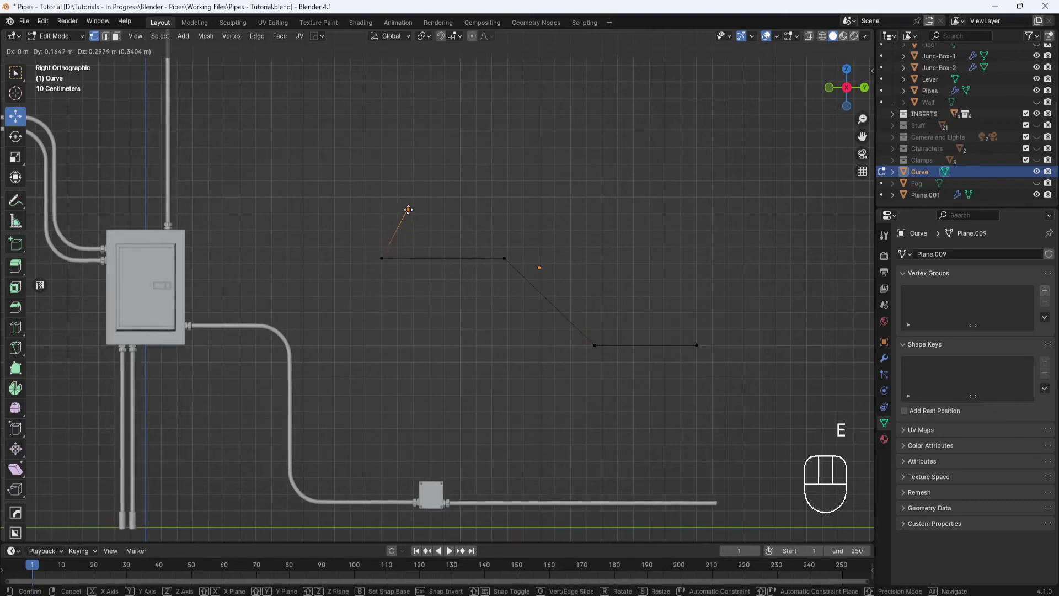
key(ctrl)
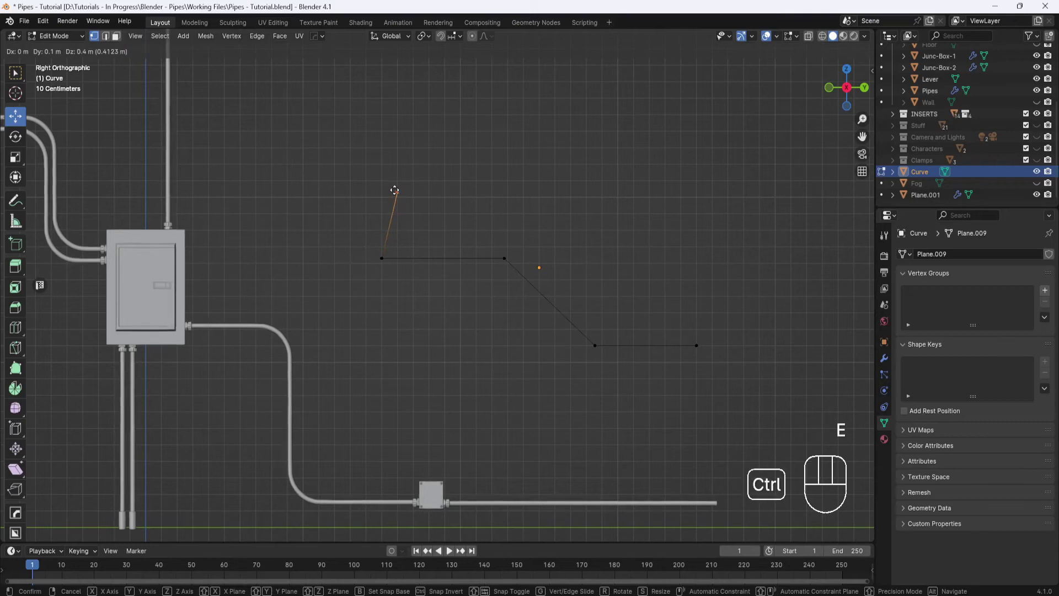
click(390, 146)
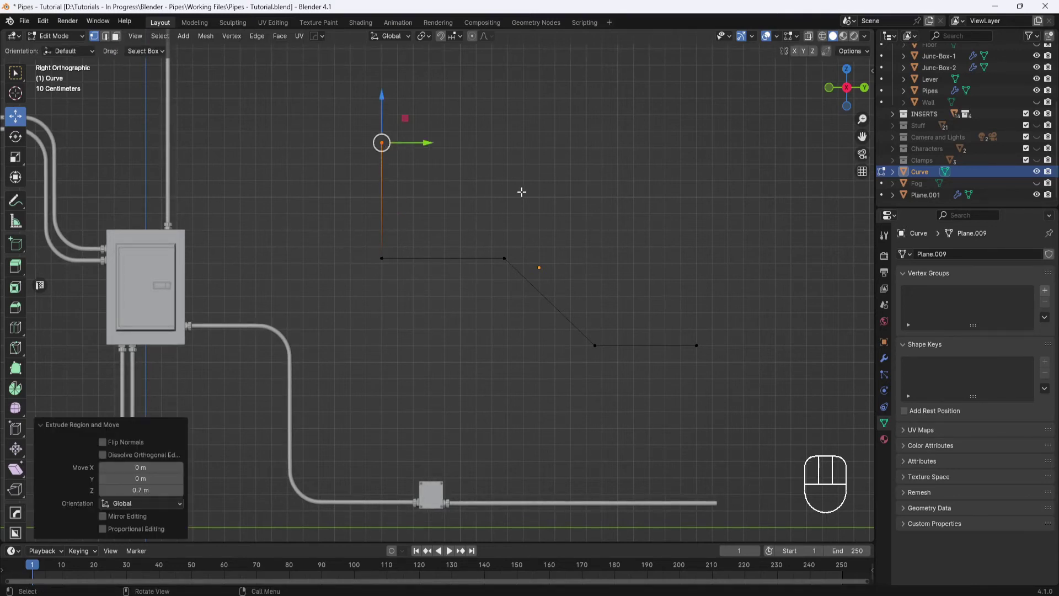
- In Top view, extrude three vertices: 0.6 m along X, a diagonal jog, then 0.6 m along -Y
key(KP_7)
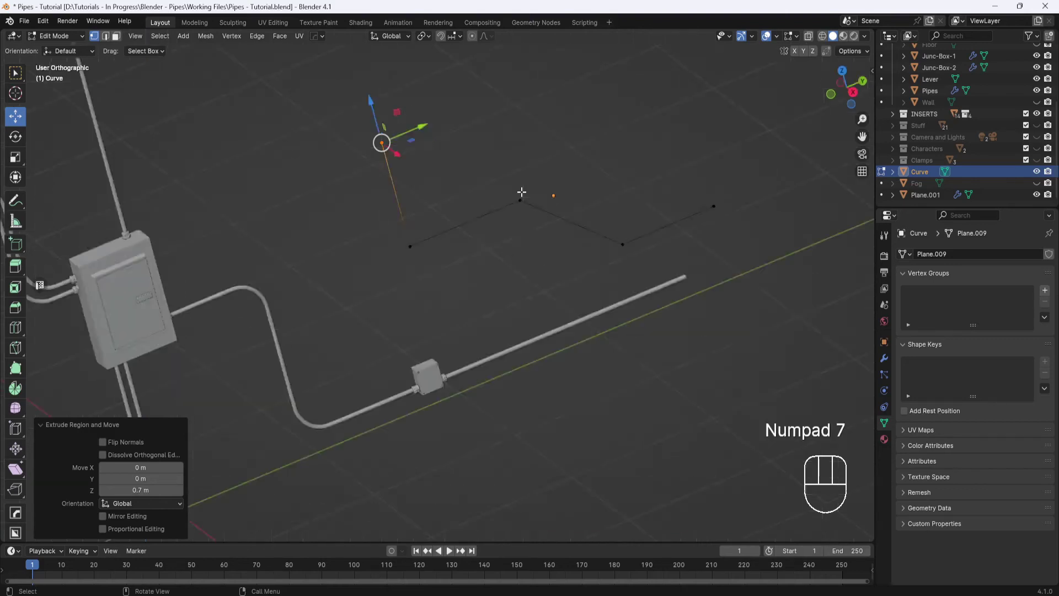
shift+middle_drag(488, 162, 465, 348)
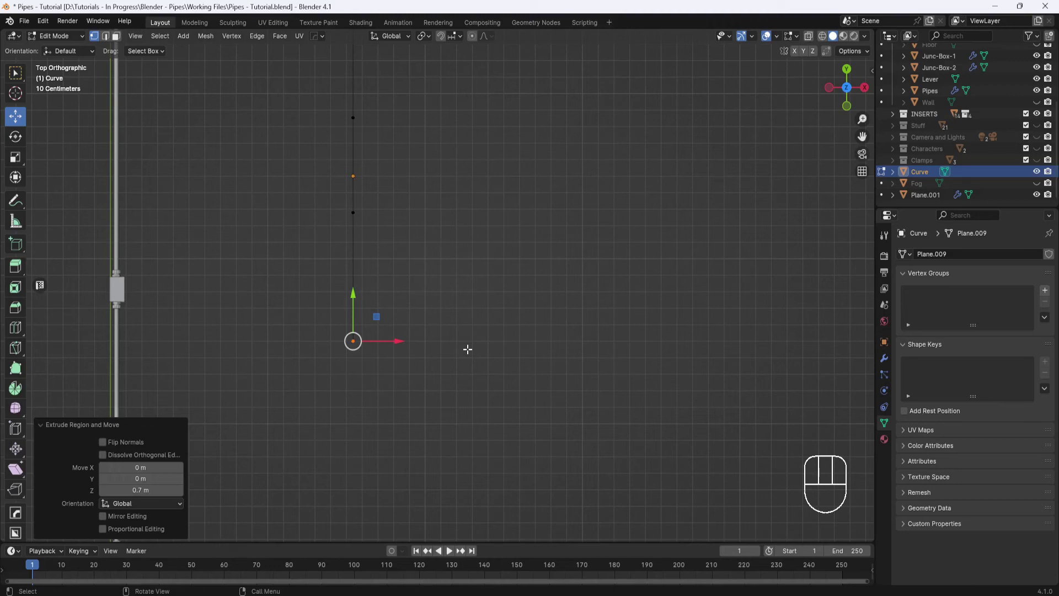
key(e)
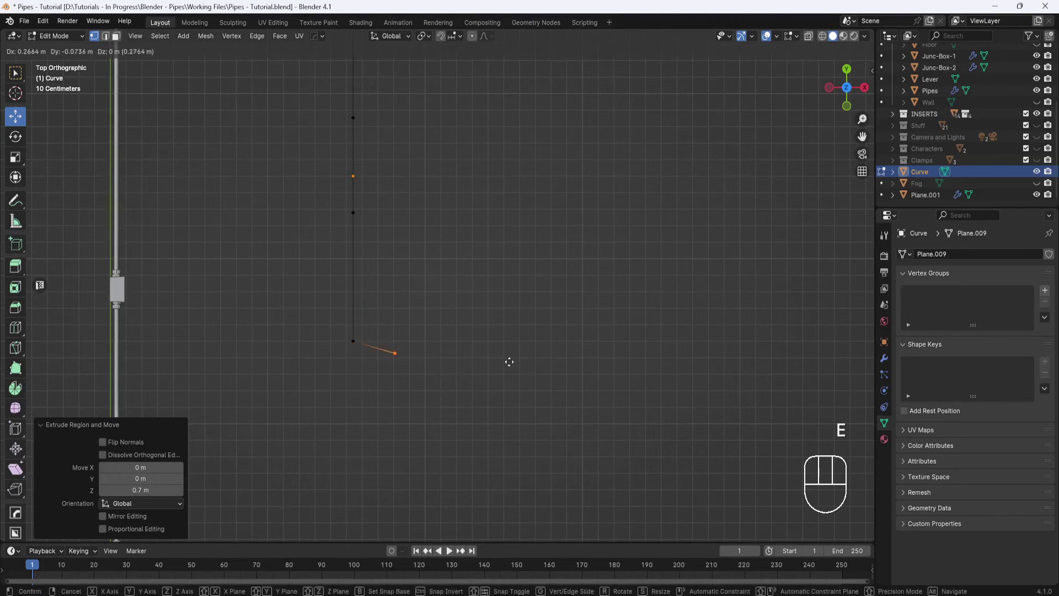
ctrl+click(556, 346)
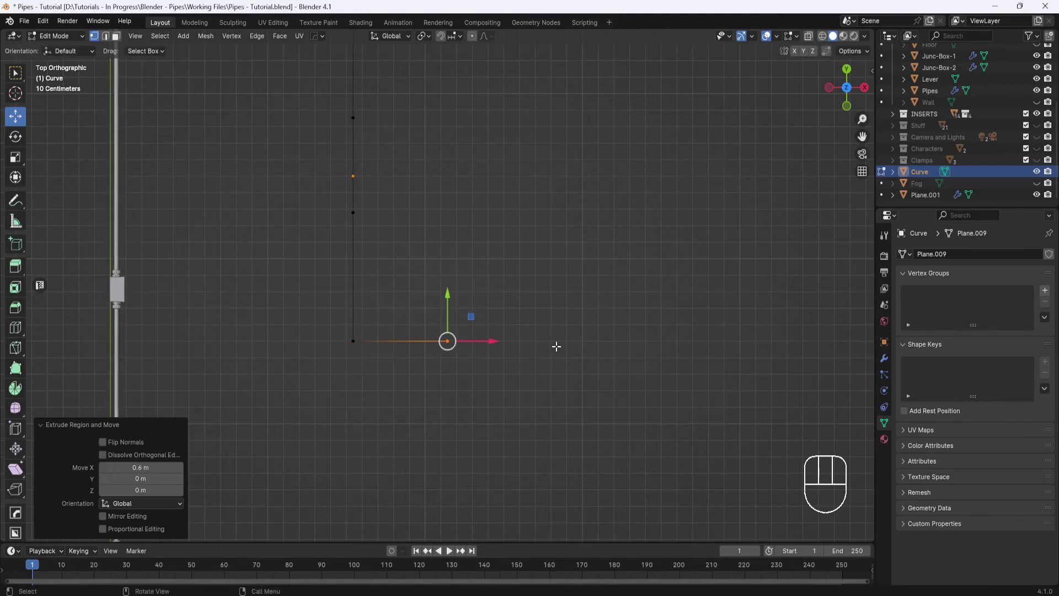
key(e)
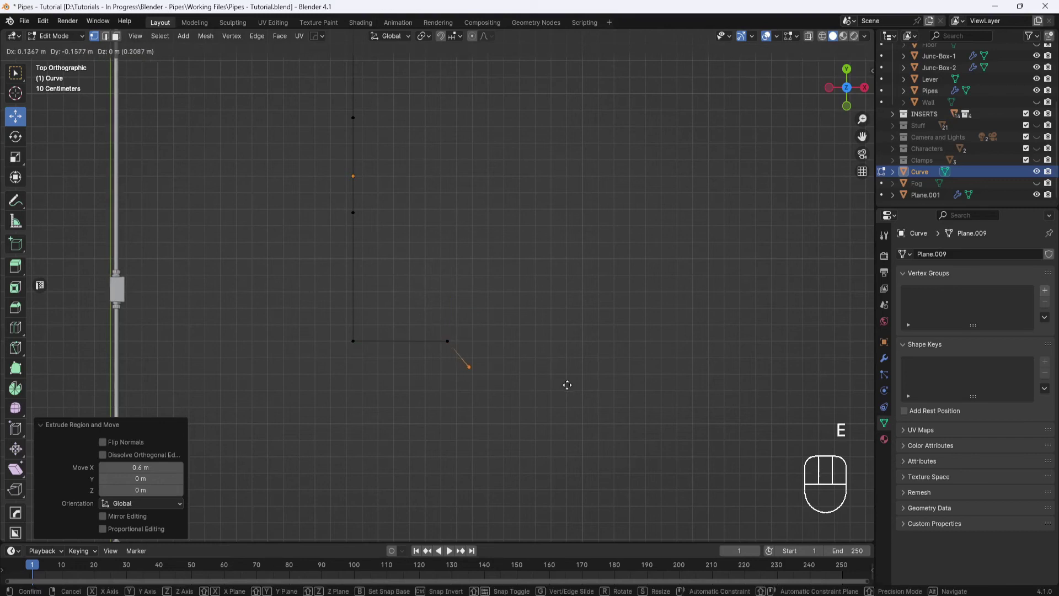
click(584, 405)
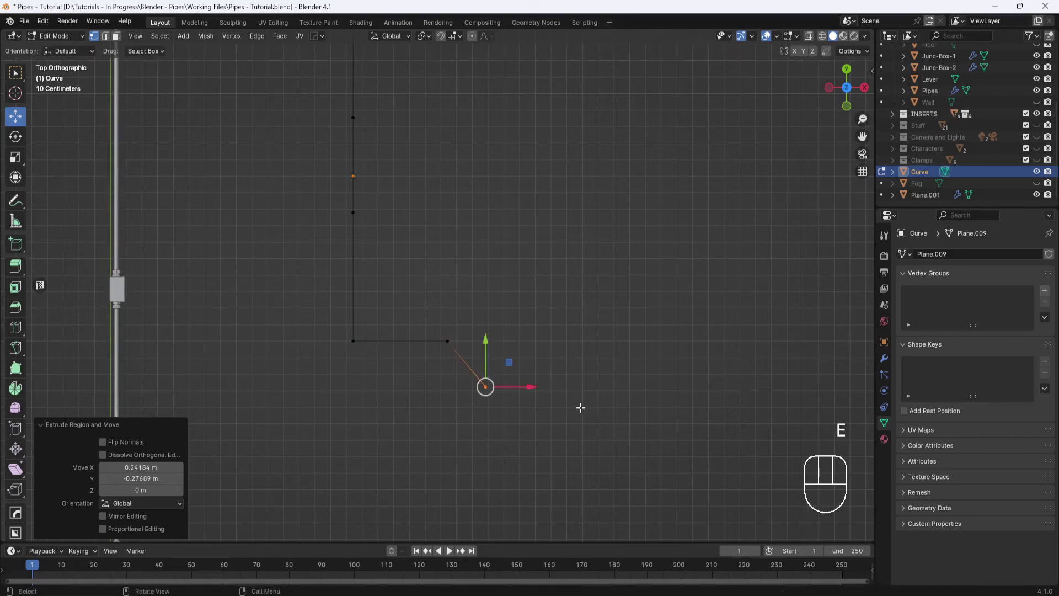
key(e)
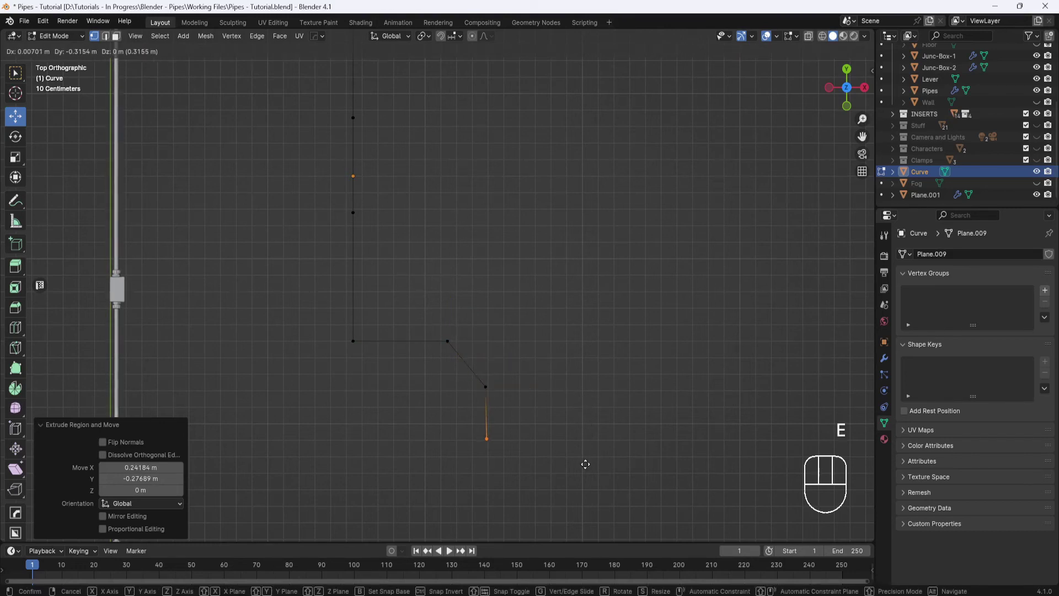
key(ctrl)
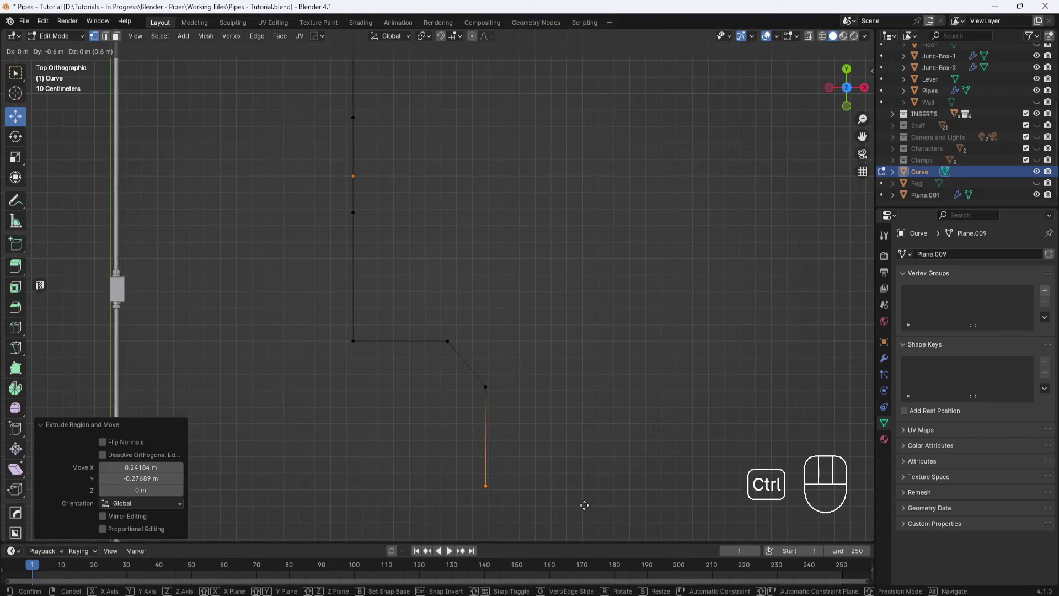
click(584, 503)
middle_drag(622, 423, 451, 272)
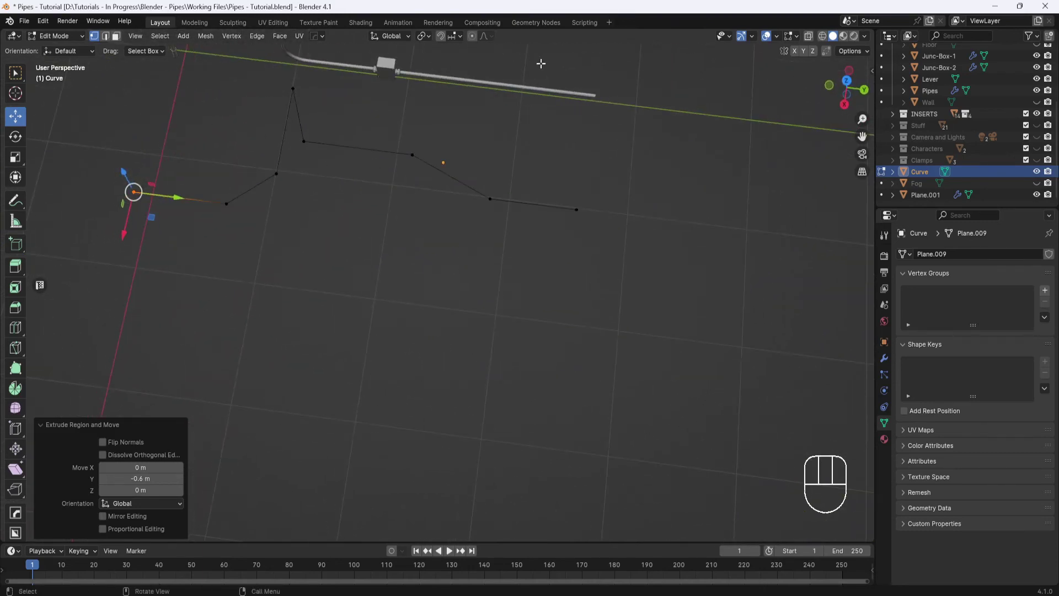
- Select all path vertices and vertex-bevel them with 0.128 m width and 10 segments
drag(540, 63, 187, 280)
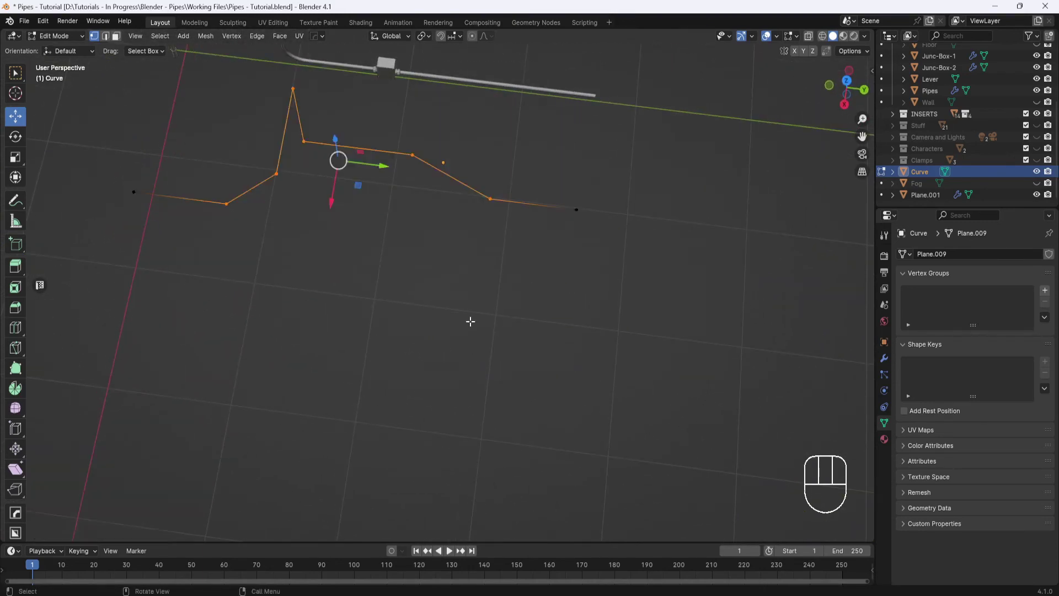
middle_drag(470, 319, 502, 292)
scroll(485, 287, up, 2)
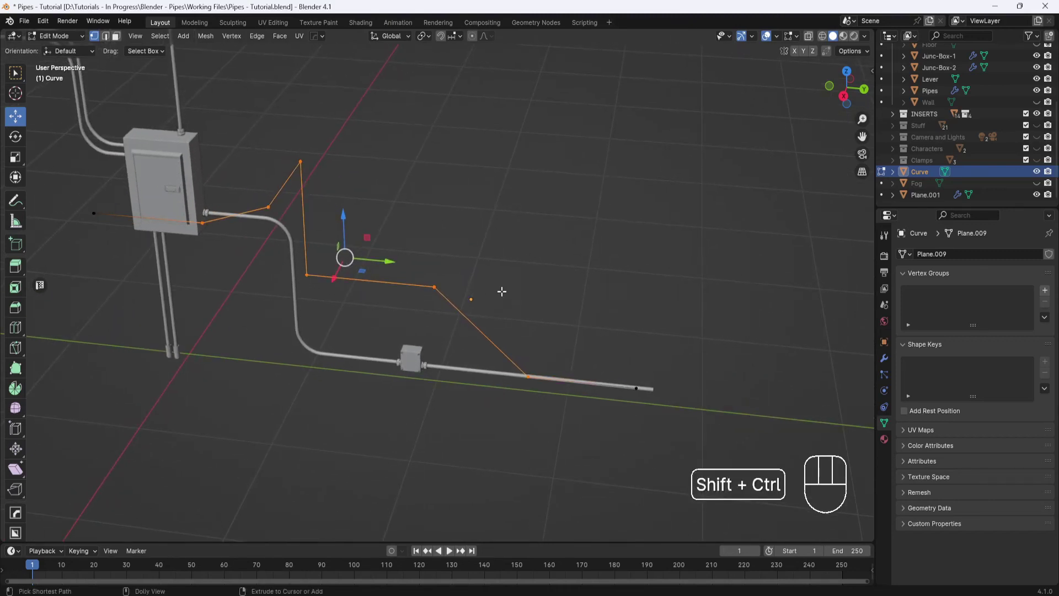
key(ctrl+shift+b)
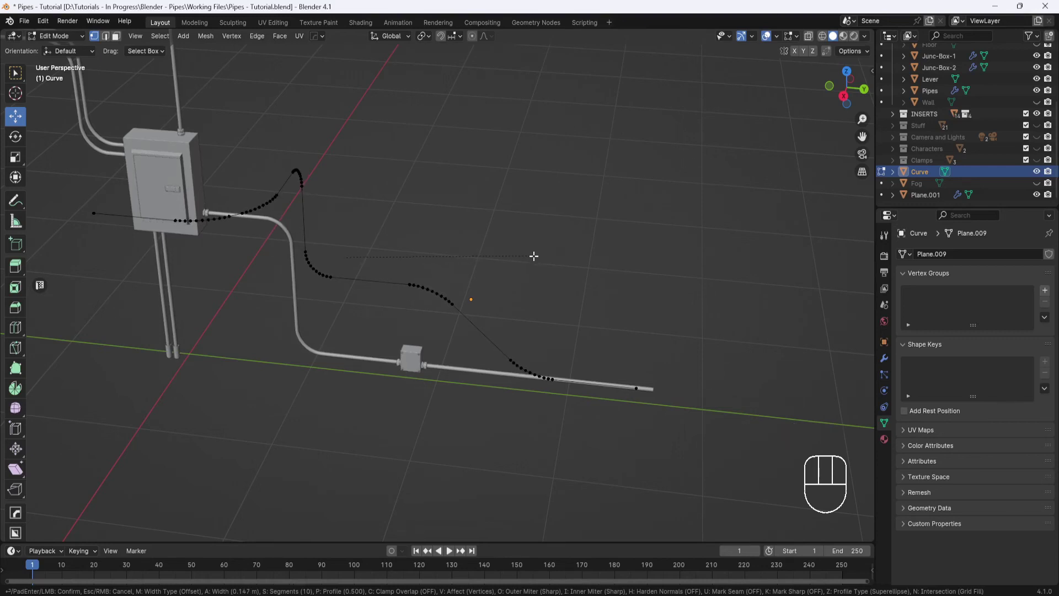
click(530, 258)
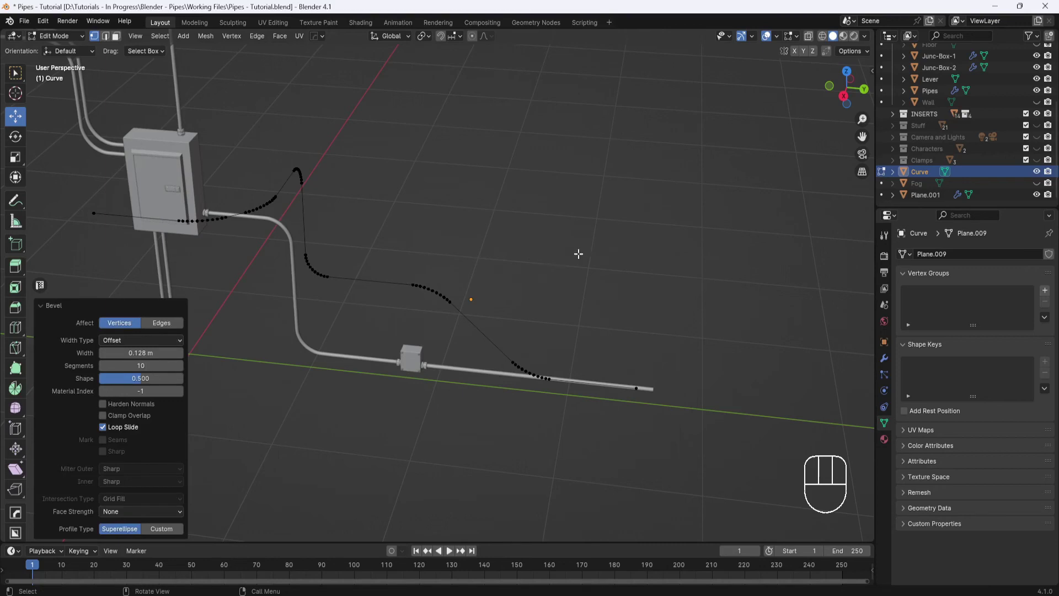
middle_drag(574, 252, 594, 263)
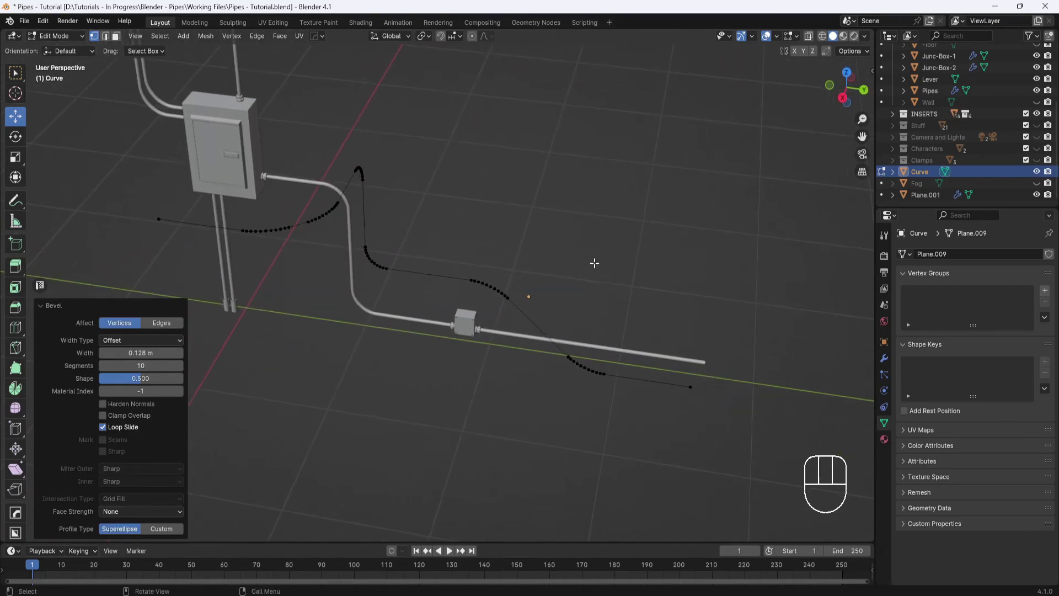
click(568, 216)
- Return to Object Mode and convert the rounded path mesh into a curve
key(Tab)
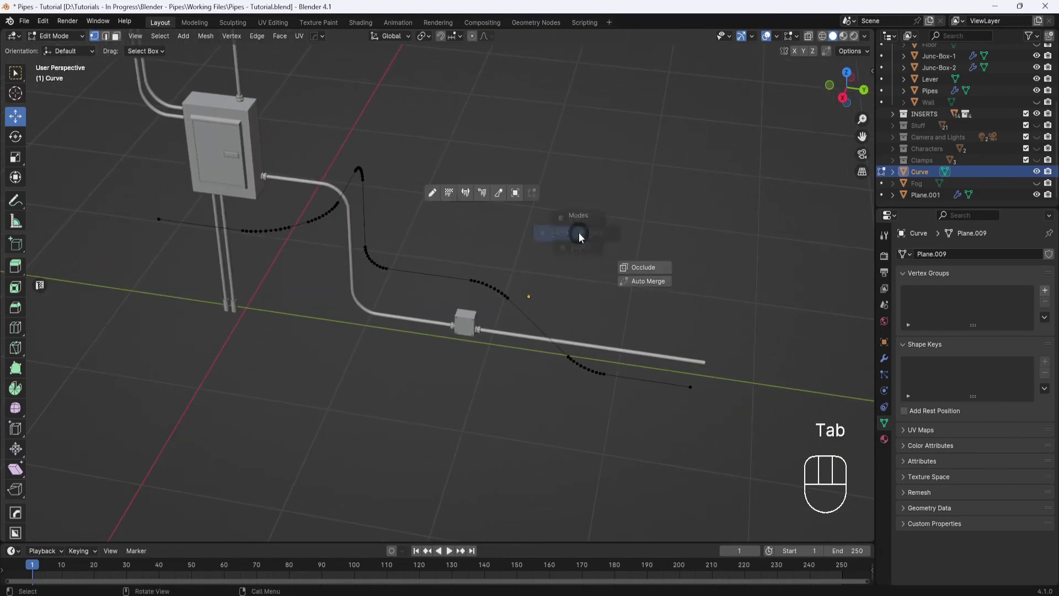
click(577, 171)
middle_drag(525, 231, 542, 227)
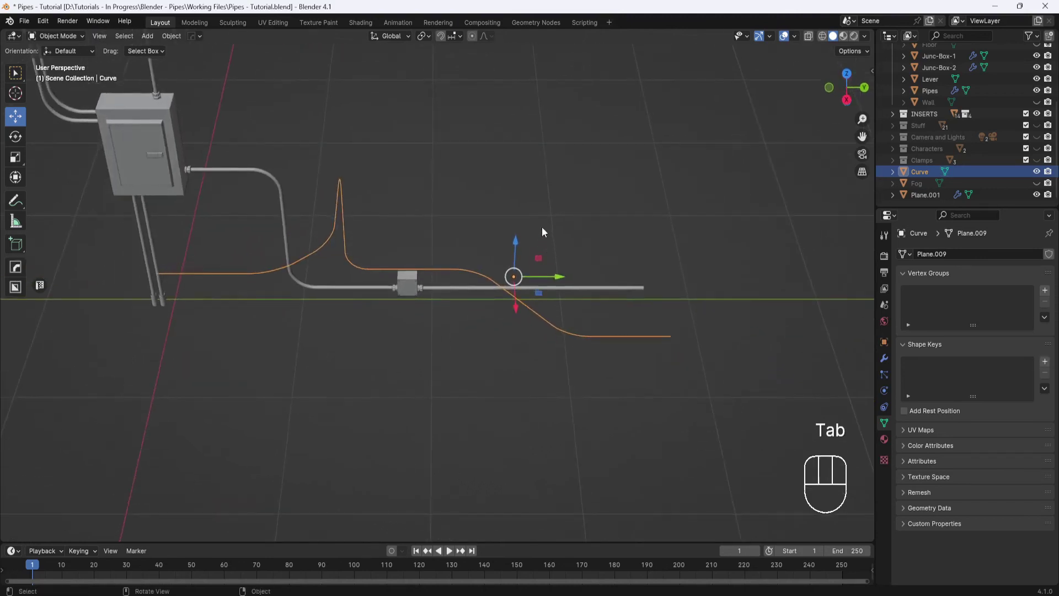
right_click(534, 181)
mouse_move(534, 180)
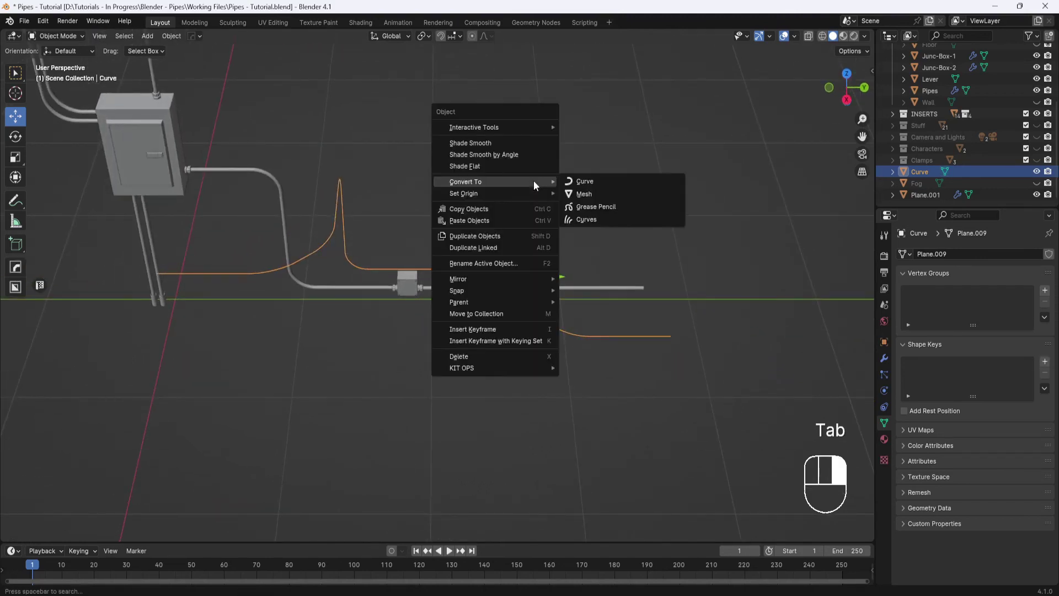
click(578, 182)
middle_drag(631, 244, 674, 323)
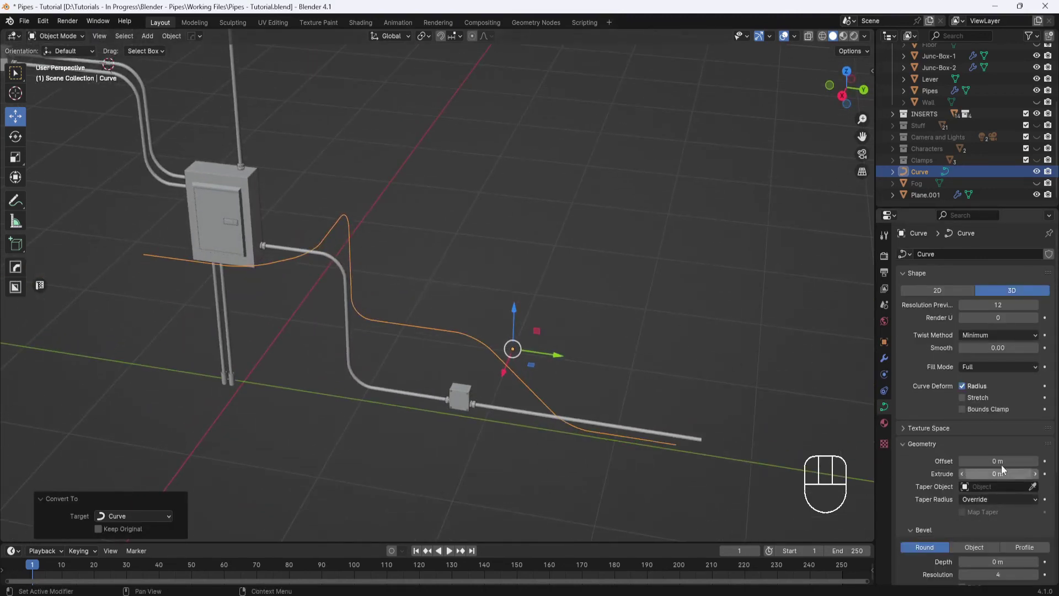
- Set the curve's bevel depth to 0.03 m to give it a round pipe profile
scroll(938, 475, down, 2)
click(998, 514)
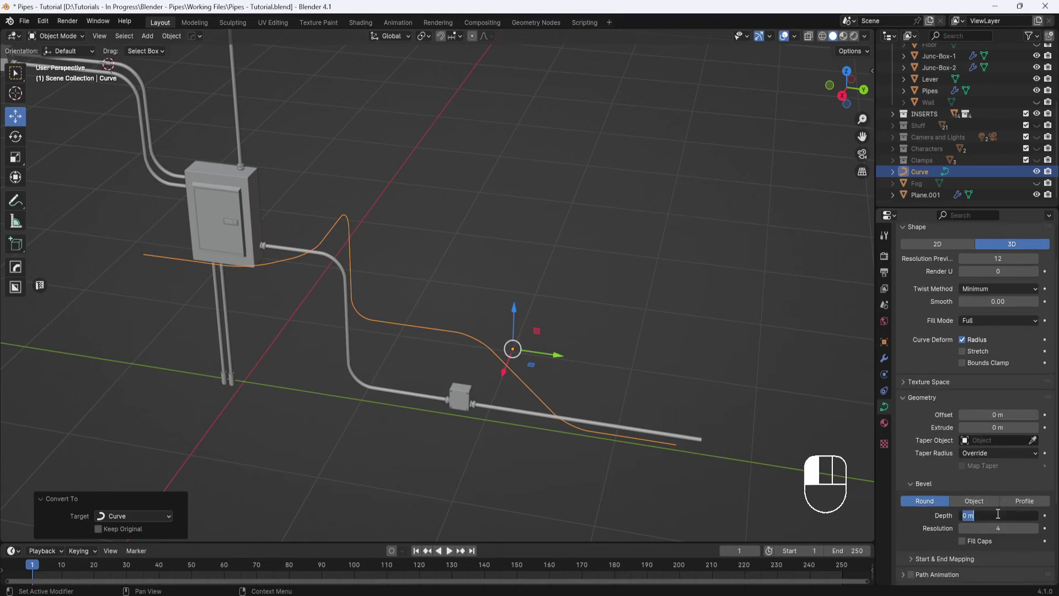
text(.03)
key(Return)
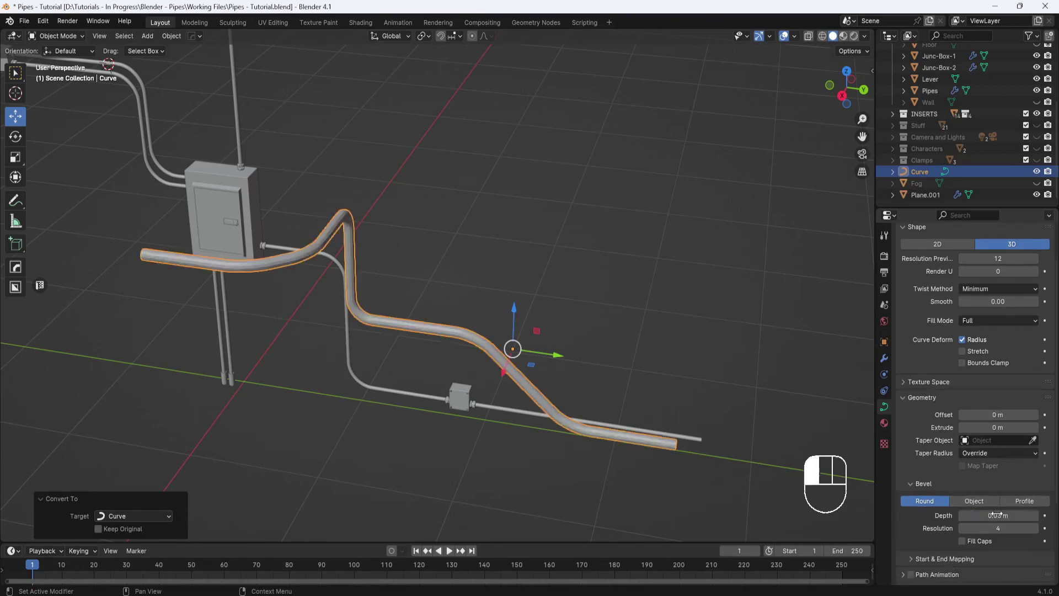
middle_drag(684, 413, 564, 277)
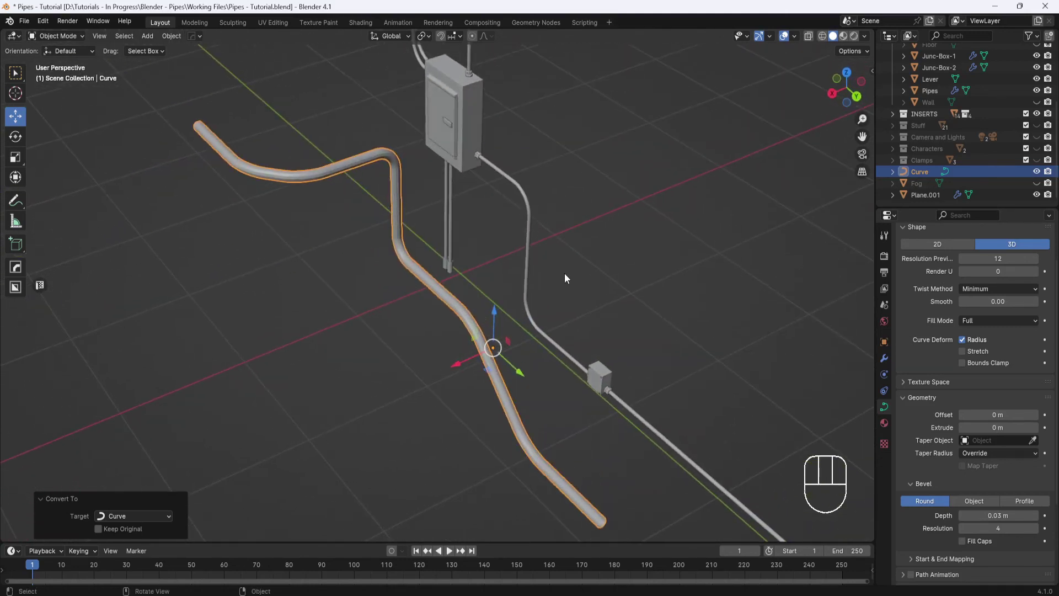